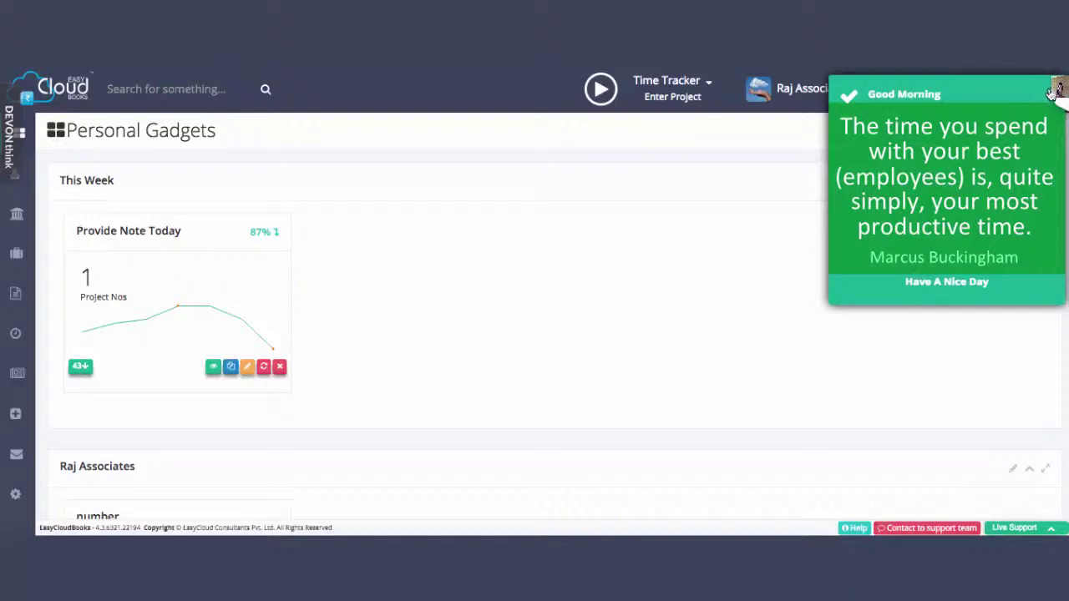
- Dismiss the greeting notification and show the list of organisations available for switching
{"action": "left_click", "coordinate": [1053, 92]}
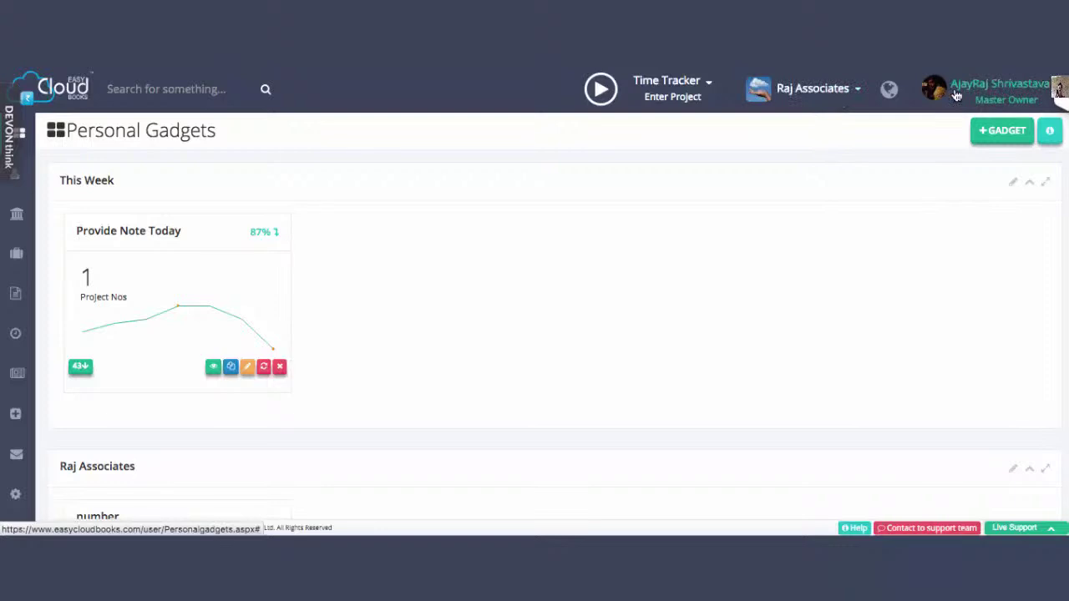
{"action": "left_click", "coordinate": [827, 94]}
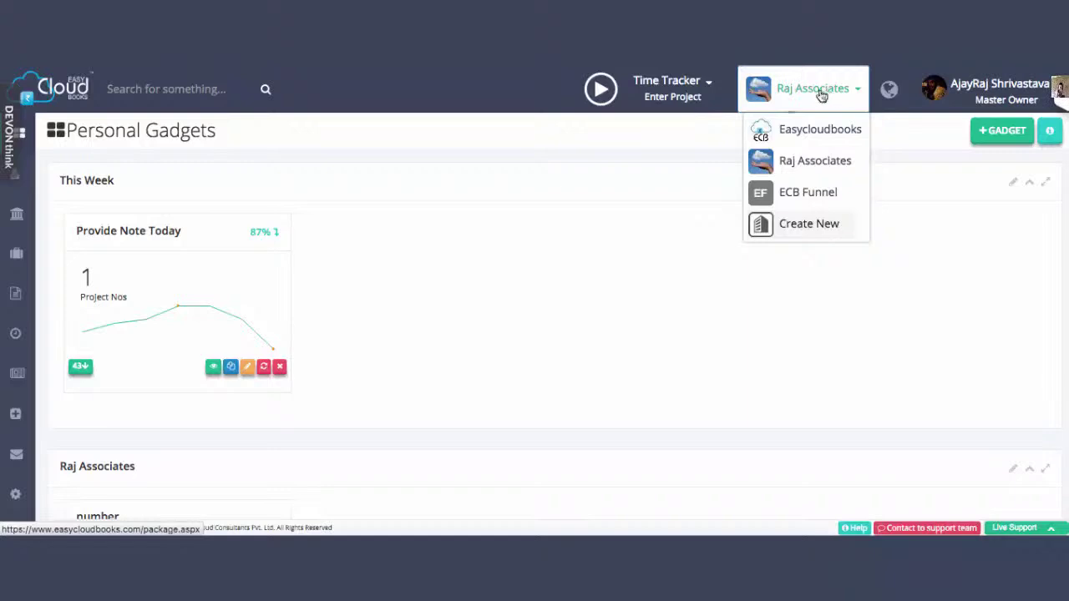
{"action": "scroll", "coordinate": [367, 225], "scroll_direction": "up", "scroll_amount": 1}
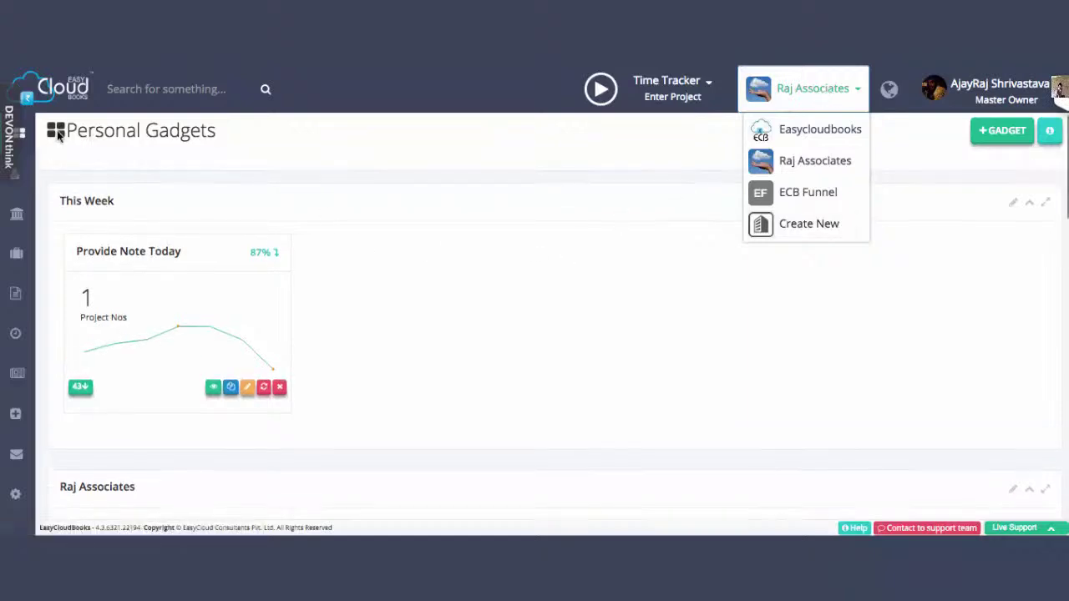
- Quit the DEVONthink overlay covering the navigation and close the organisation list
{"action": "left_click", "coordinate": [10, 141]}
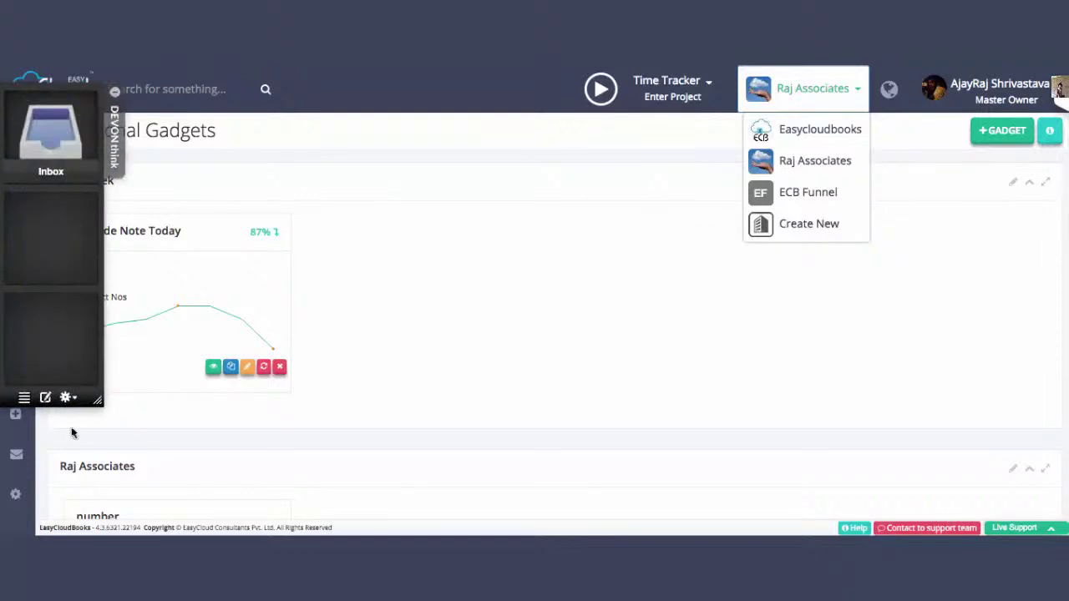
{"action": "left_click", "coordinate": [66, 397]}
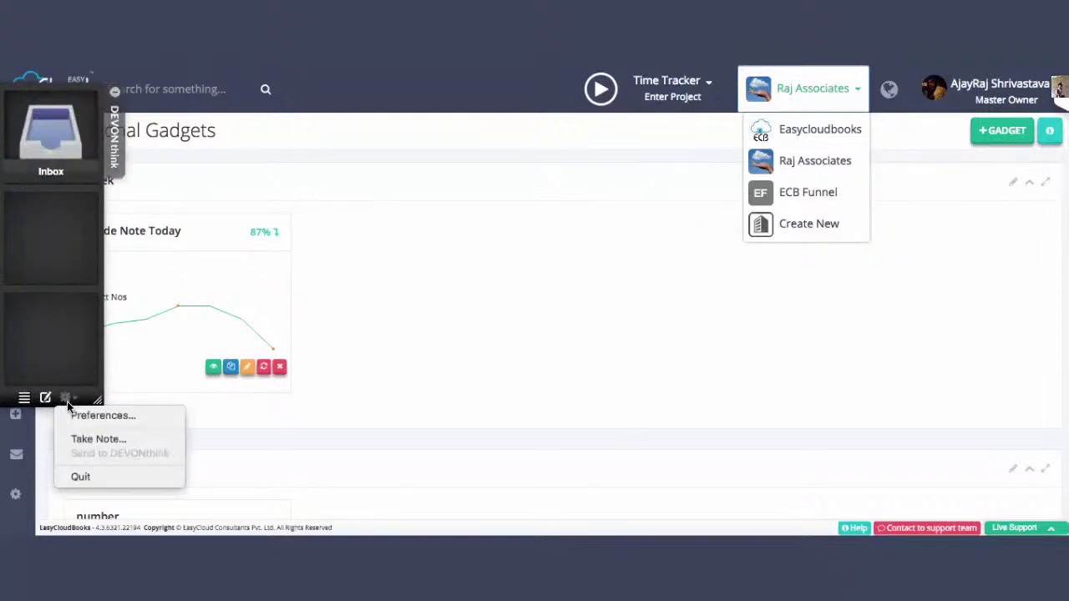
{"action": "left_click", "coordinate": [87, 477]}
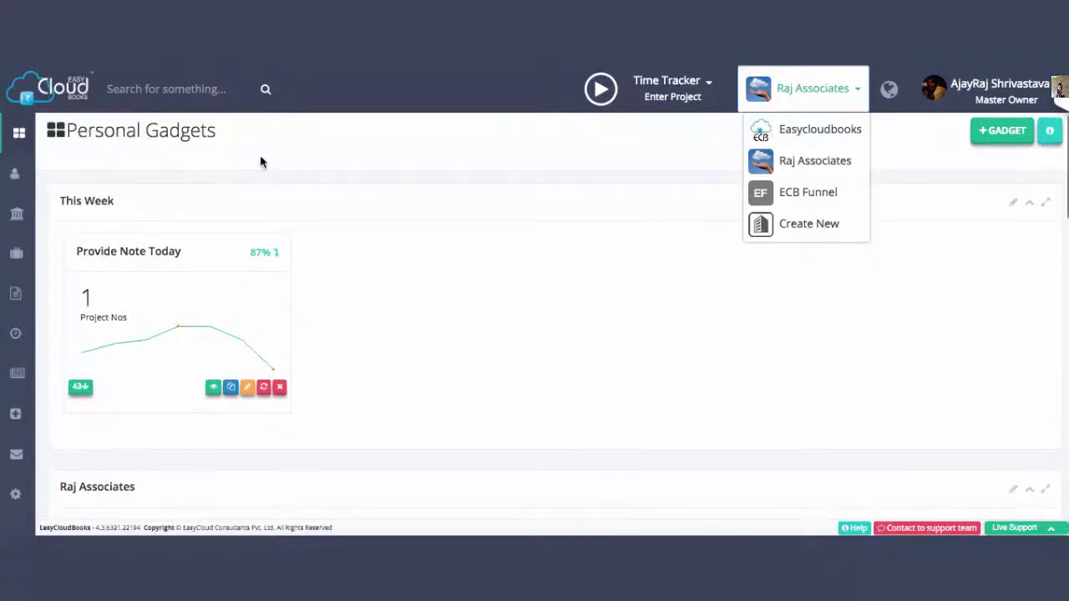
{"action": "left_click", "coordinate": [786, 99]}
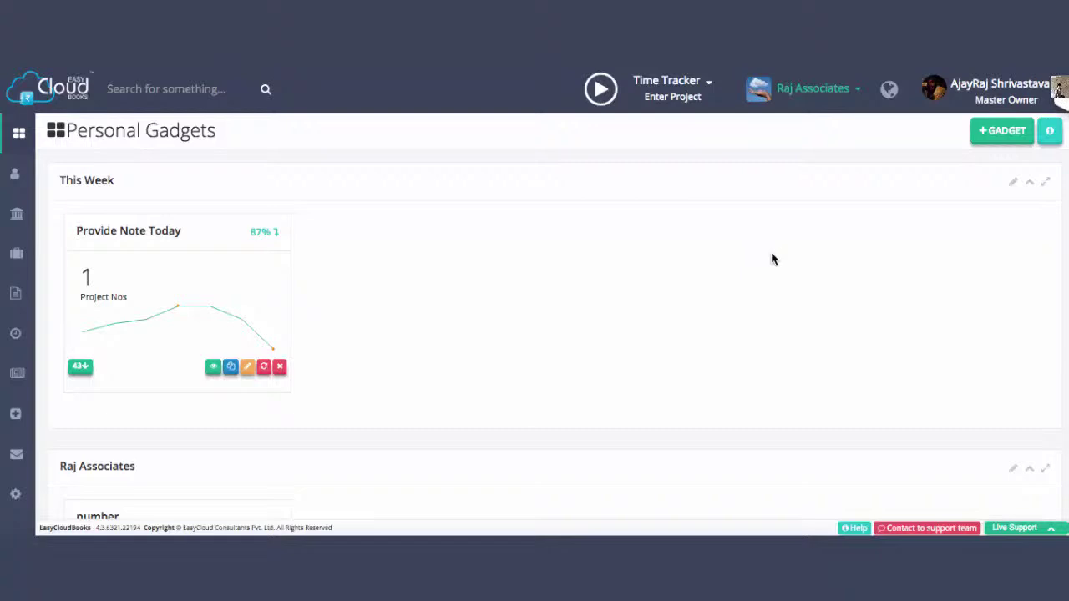
- Look through all gadget groups on the Personal Gadgets page
{"action": "scroll", "coordinate": [833, 288], "scroll_direction": "down", "scroll_amount": 5}
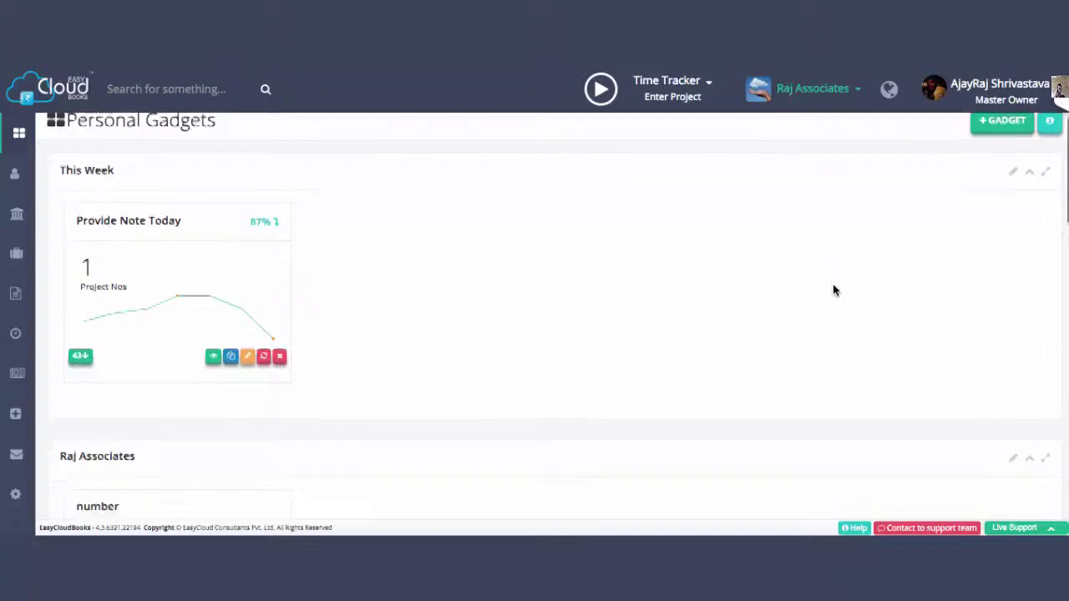
{"action": "scroll", "coordinate": [832, 290], "scroll_direction": "down", "scroll_amount": 5}
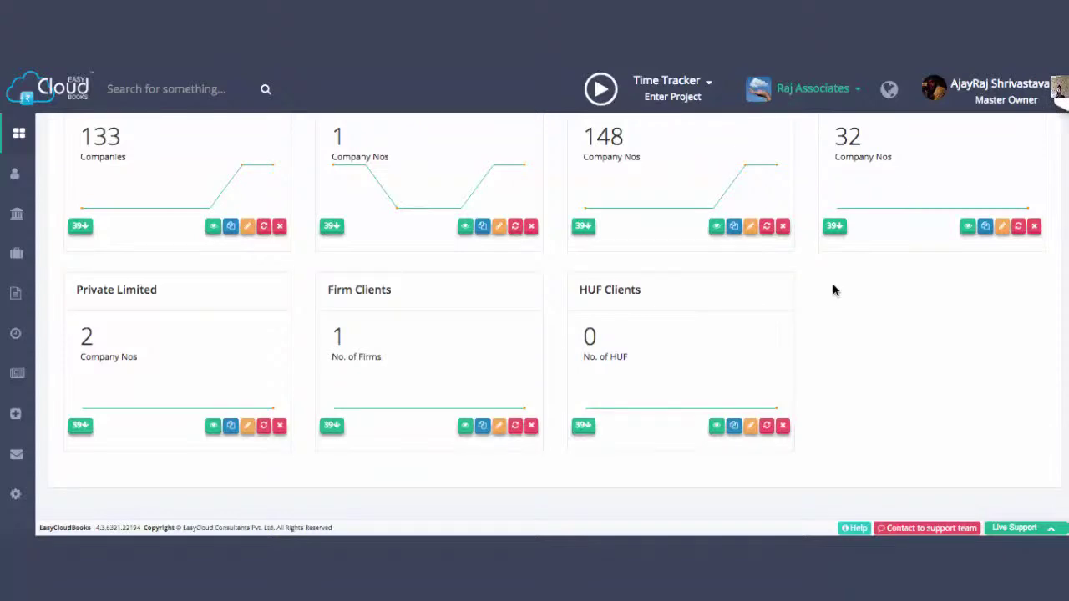
{"action": "scroll", "coordinate": [832, 284], "scroll_direction": "up", "scroll_amount": 10}
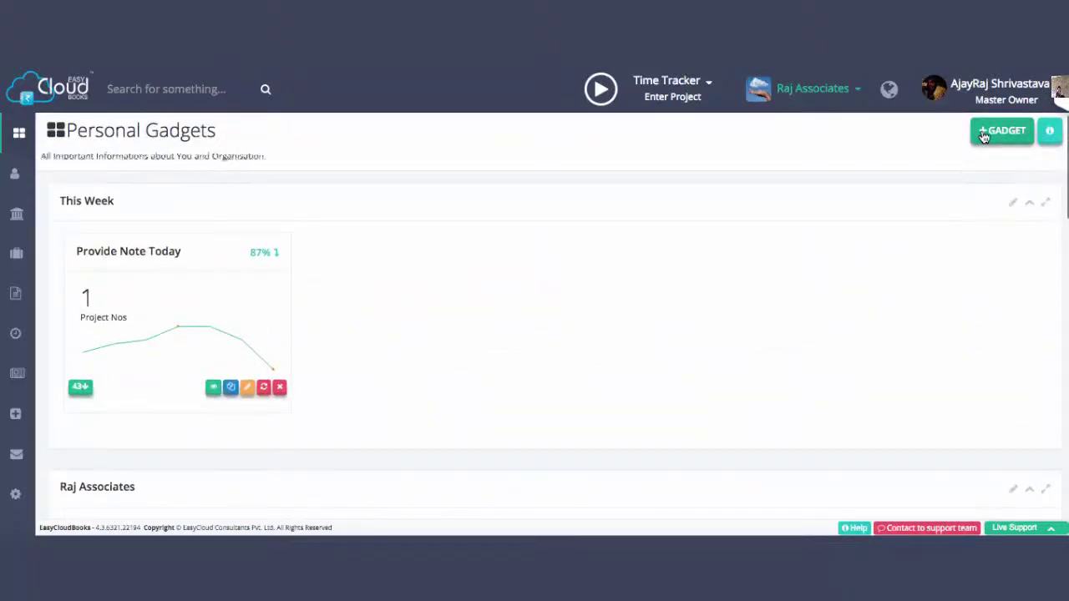
- Examine the gadget creation form down to its builder and unit fields, and leave it without saving
{"action": "left_click", "coordinate": [986, 134]}
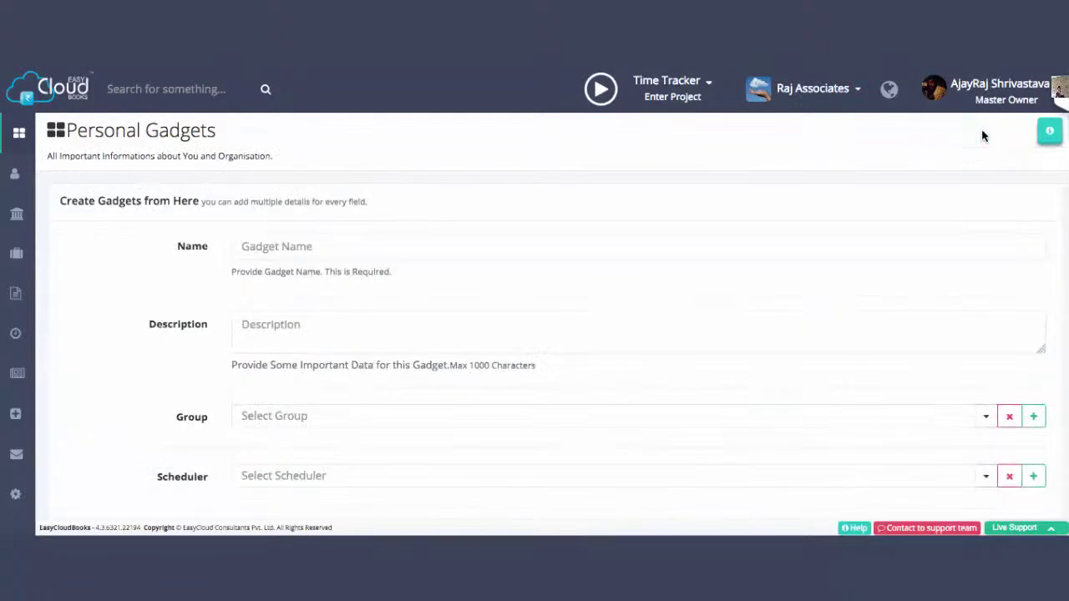
{"action": "scroll", "coordinate": [744, 313], "scroll_direction": "down", "scroll_amount": 5}
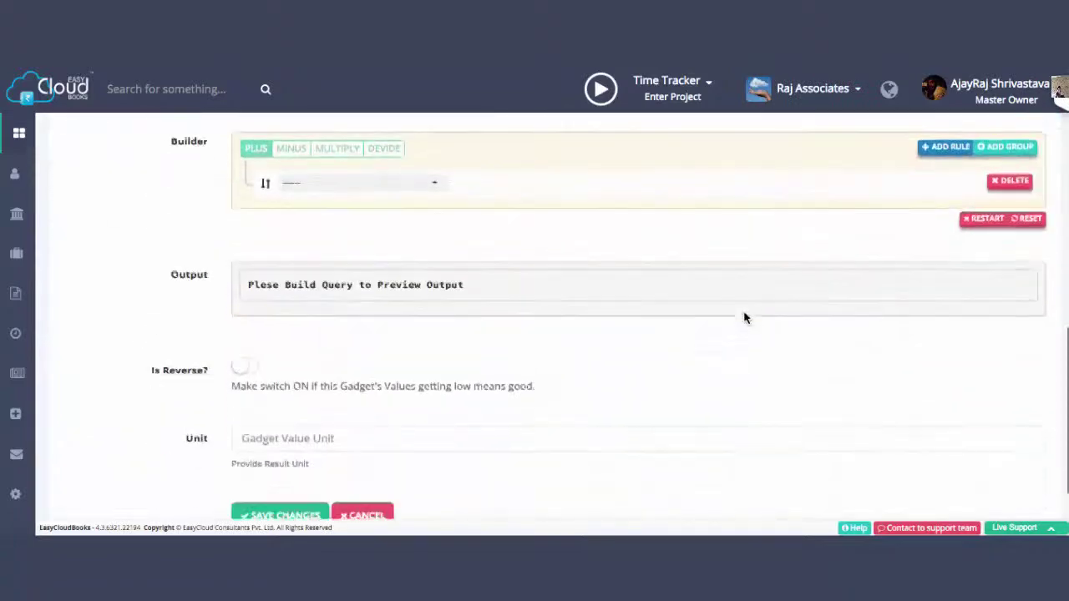
{"action": "left_click", "coordinate": [364, 472]}
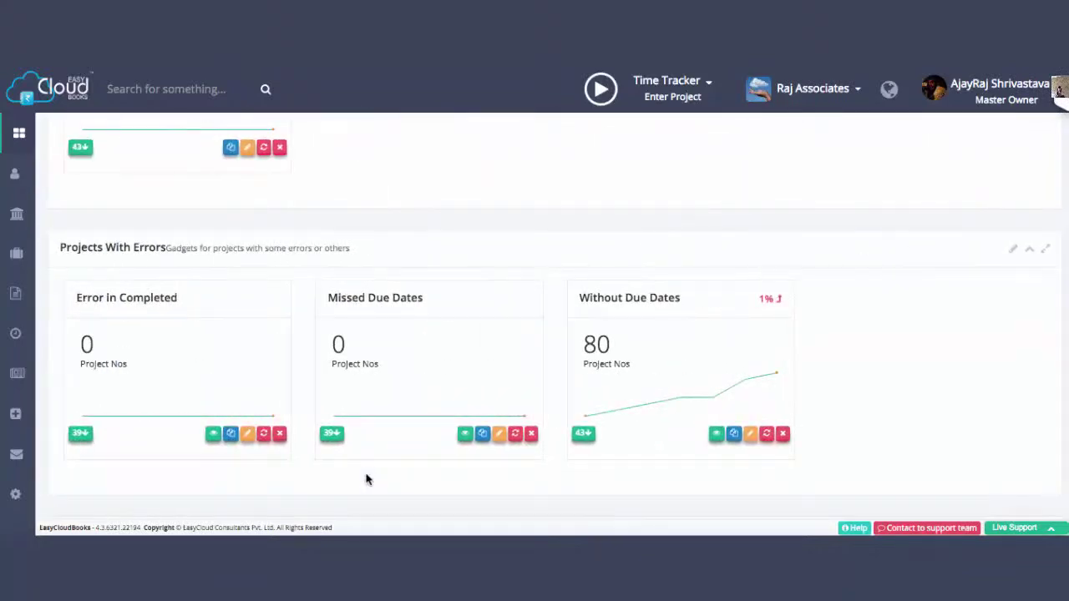
- Try deleting the HUF Clients gadget in the Companies group, but cancel at the confirmation
{"action": "scroll", "coordinate": [366, 479], "scroll_direction": "down", "scroll_amount": 3}
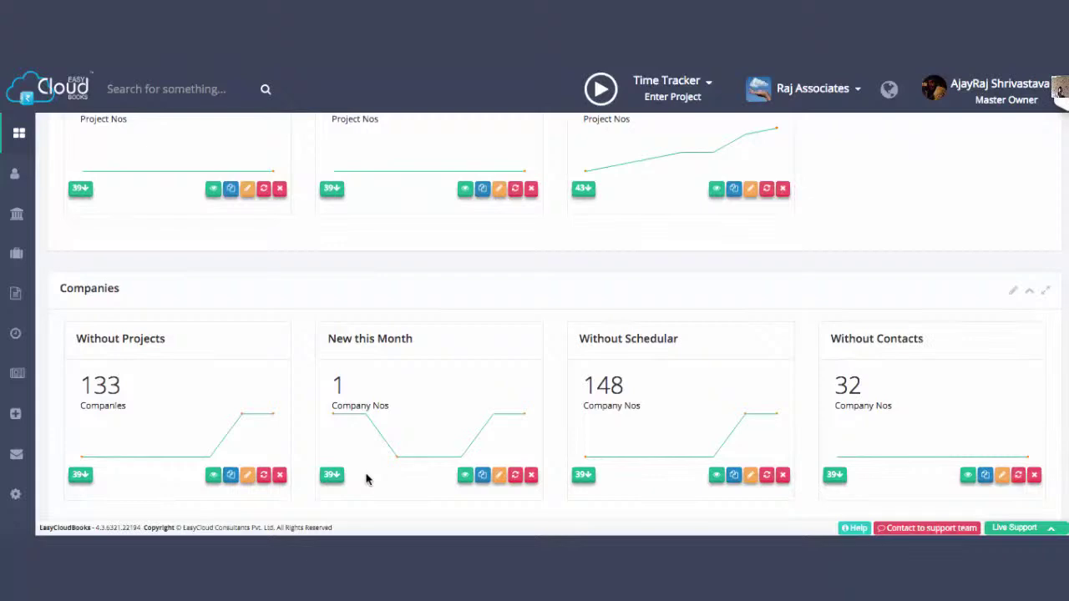
{"action": "scroll", "coordinate": [366, 480], "scroll_direction": "down", "scroll_amount": 3}
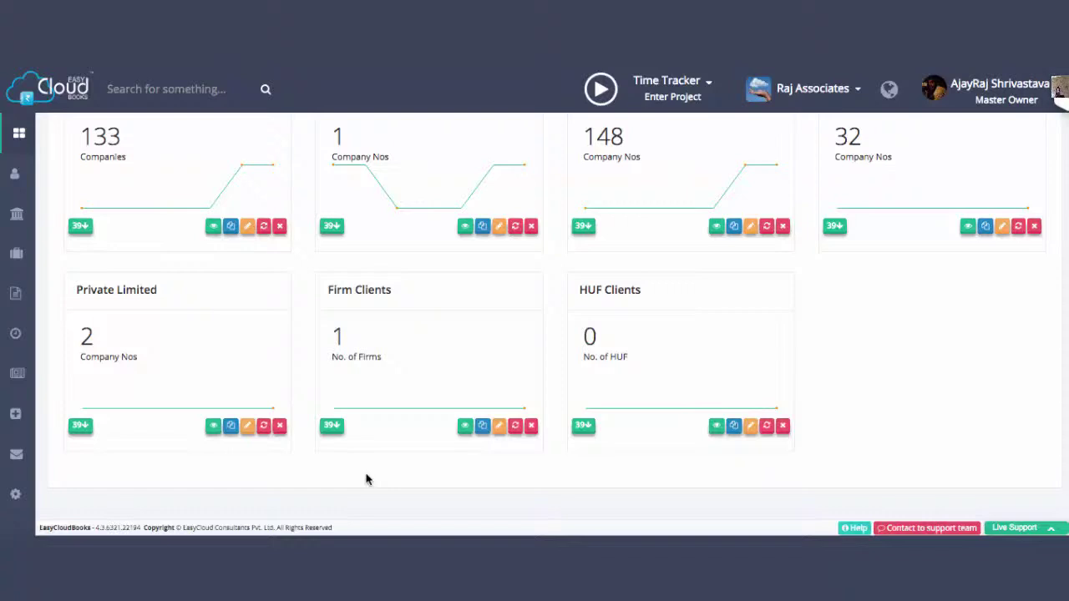
{"action": "left_click", "coordinate": [783, 426]}
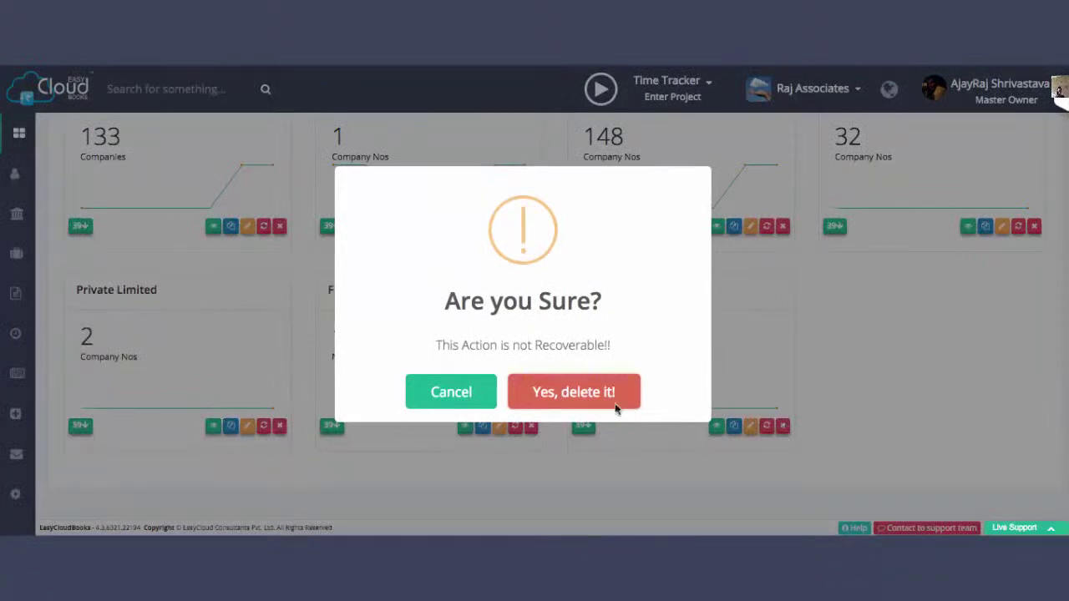
{"action": "left_click", "coordinate": [452, 393]}
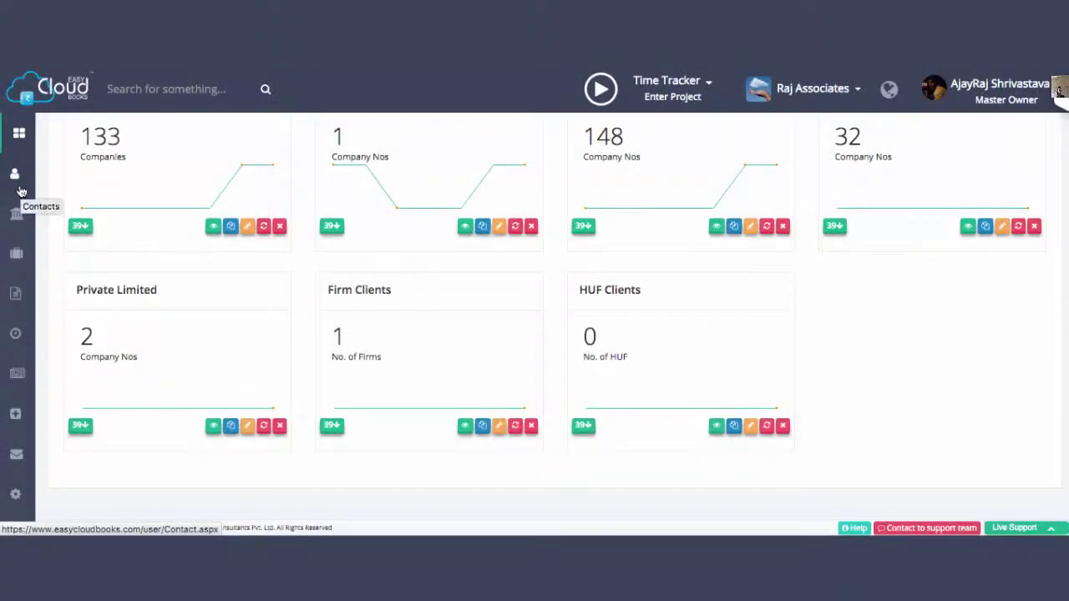
- Go to the Companies list
{"action": "mouse_move", "coordinate": [26, 136]}
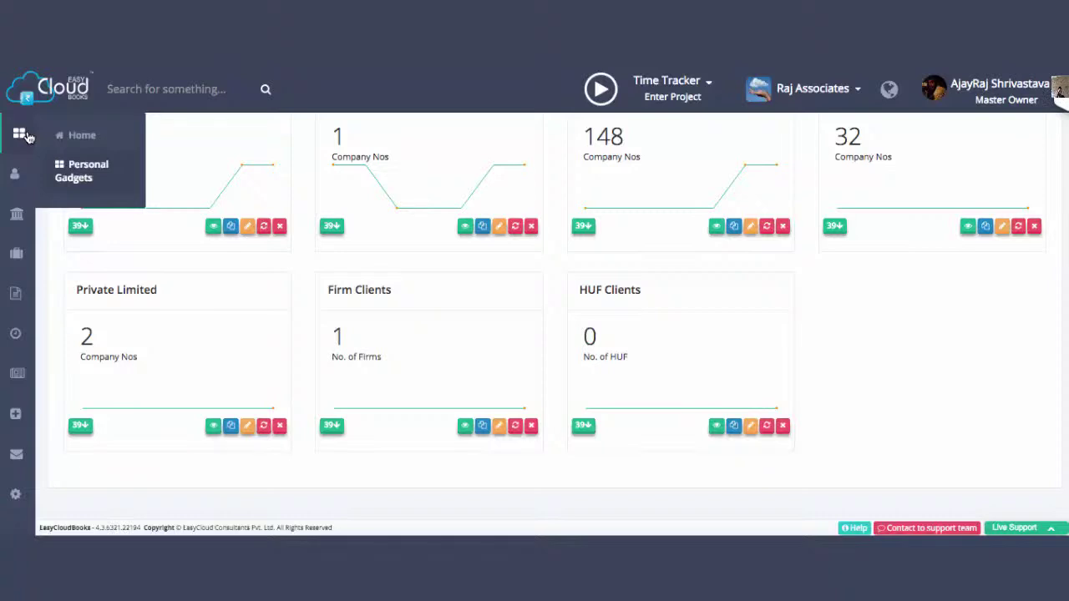
{"action": "left_click", "coordinate": [16, 219]}
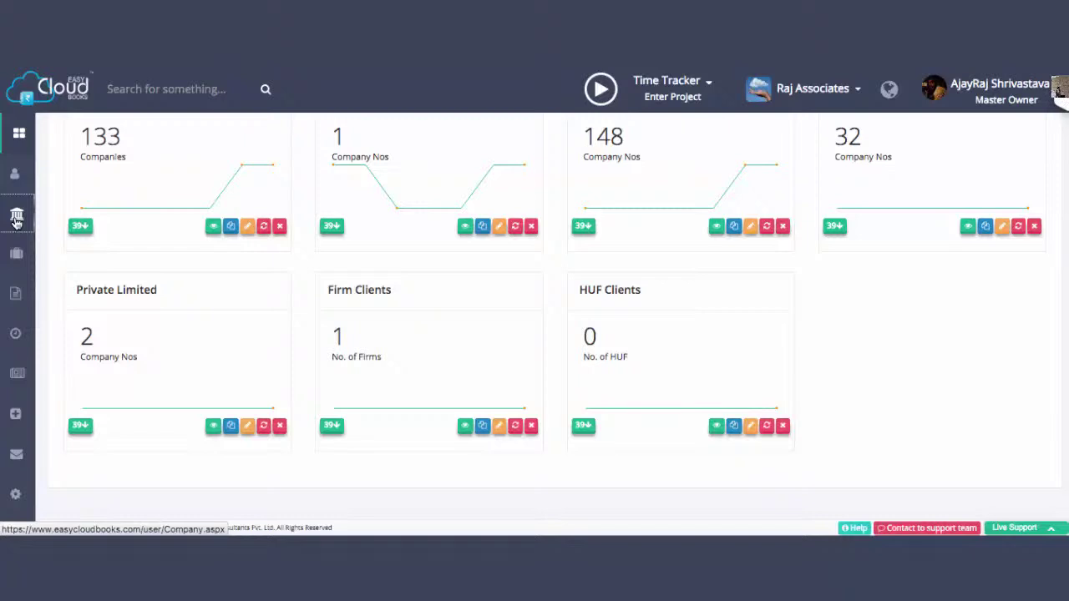
{"action": "left_click", "coordinate": [16, 218]}
{"action": "left_click", "coordinate": [16, 219]}
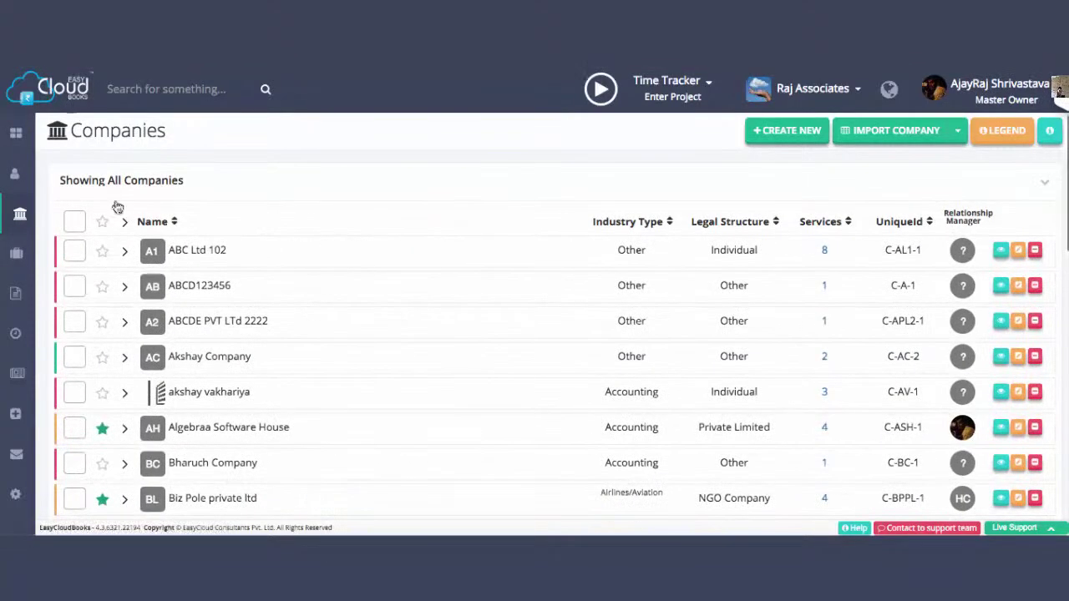
- Expand the Algebraa Software House entry and examine its address, contacts and tags
{"action": "left_click", "coordinate": [126, 434]}
{"action": "scroll", "coordinate": [125, 435], "scroll_direction": "down", "scroll_amount": 3}
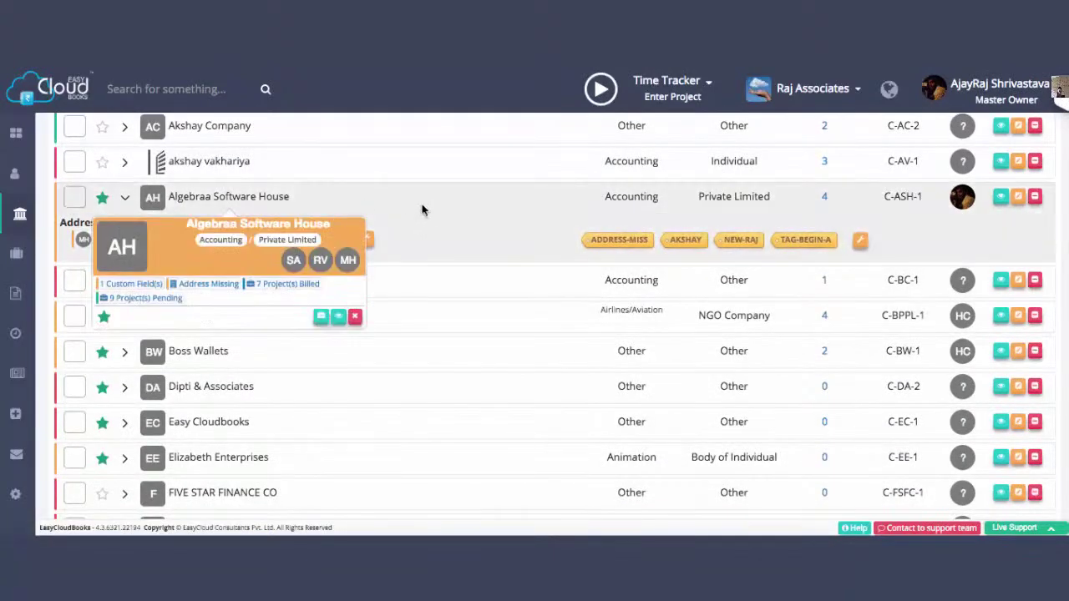
{"action": "scroll", "coordinate": [327, 220], "scroll_direction": "up", "scroll_amount": 5}
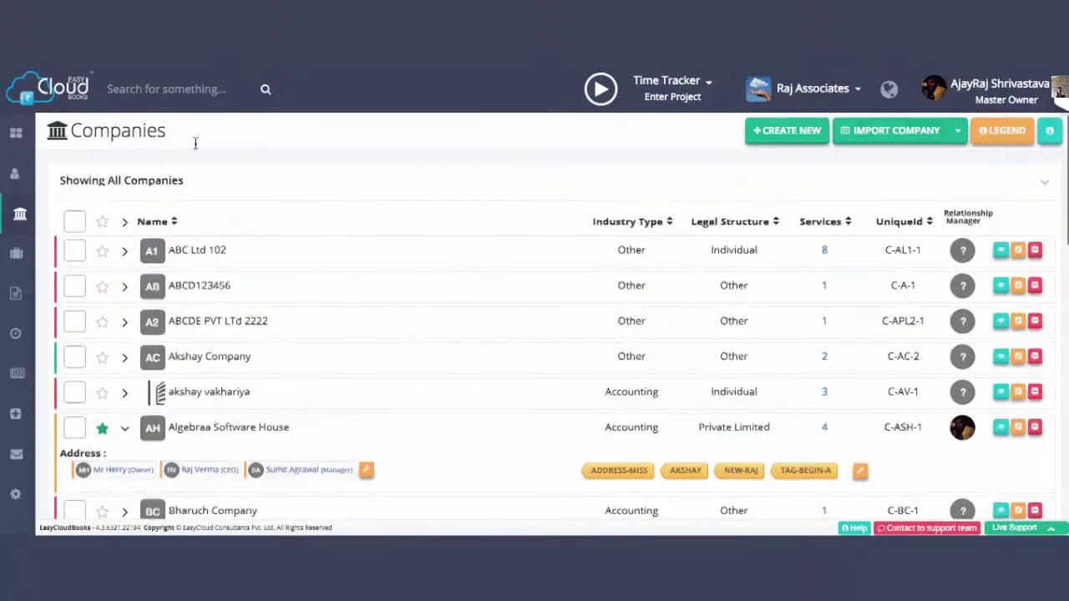
{"action": "scroll", "coordinate": [126, 267], "scroll_direction": "down", "scroll_amount": 1}
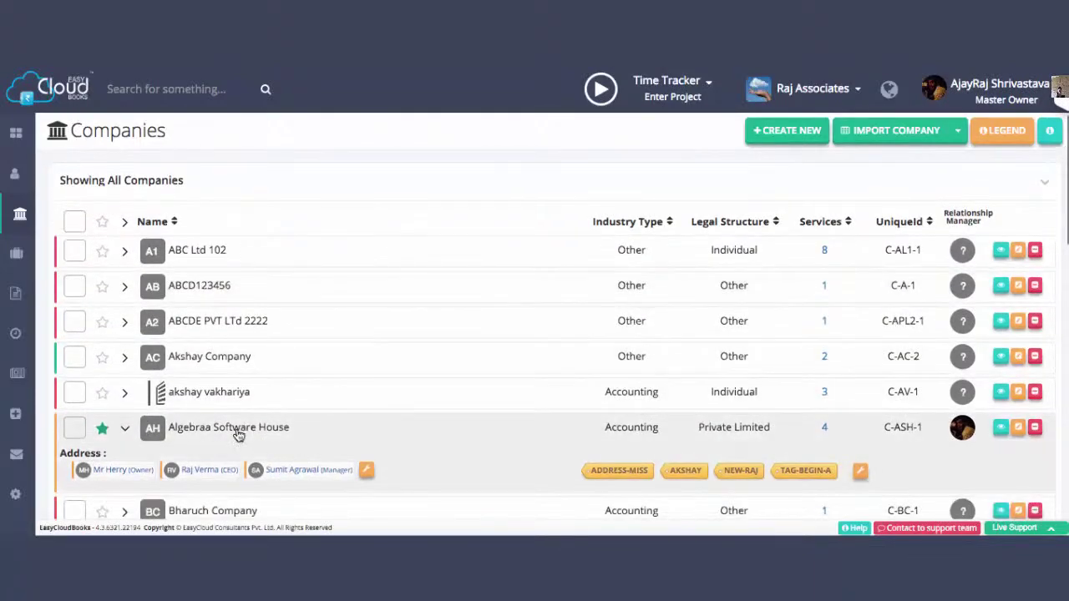
{"action": "scroll", "coordinate": [239, 436], "scroll_direction": "down", "scroll_amount": 4}
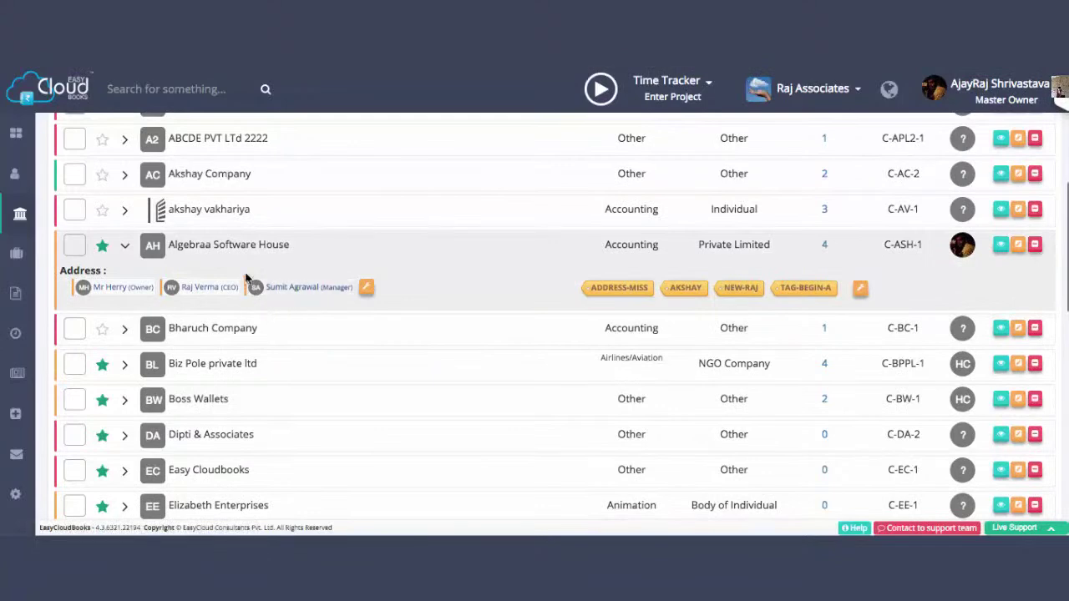
- Preview the cards of the owner, CEO and manager contacts linked to Algebraa Software House
{"action": "mouse_move", "coordinate": [211, 252]}
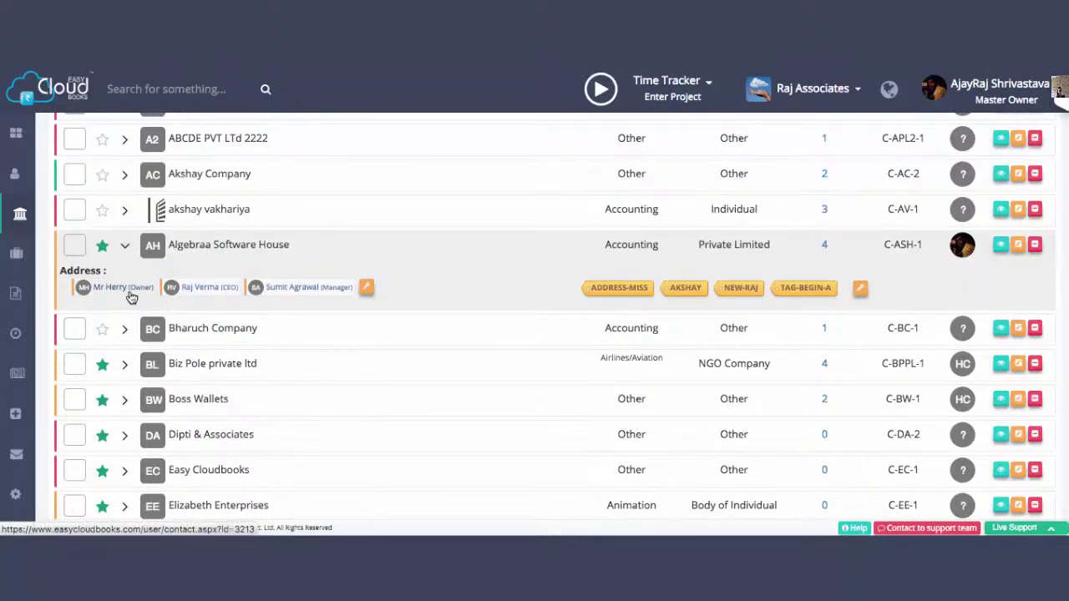
{"action": "mouse_move", "coordinate": [131, 297]}
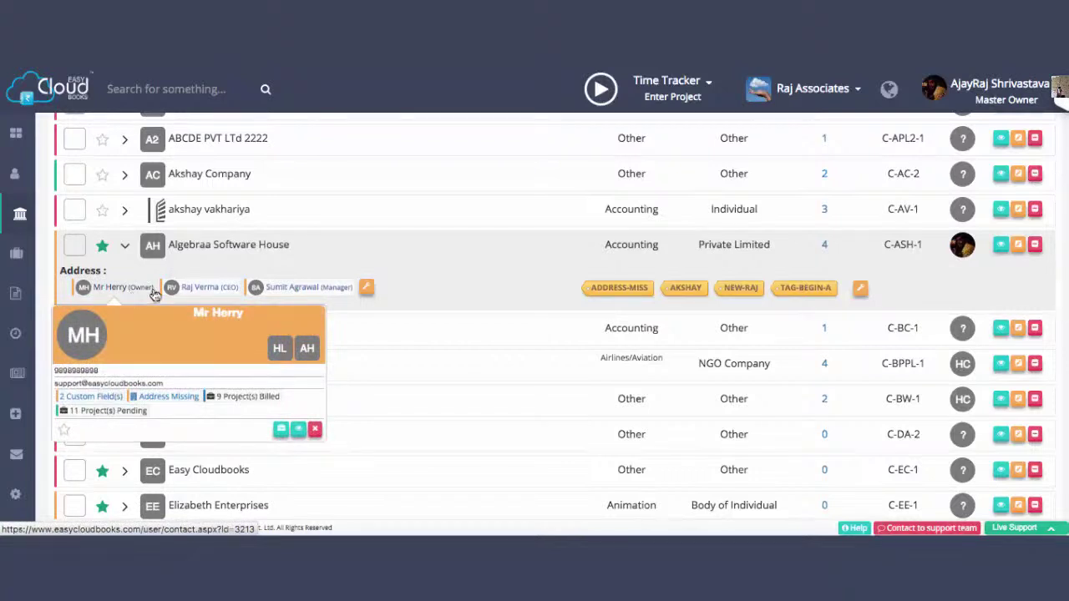
{"action": "mouse_move", "coordinate": [179, 293]}
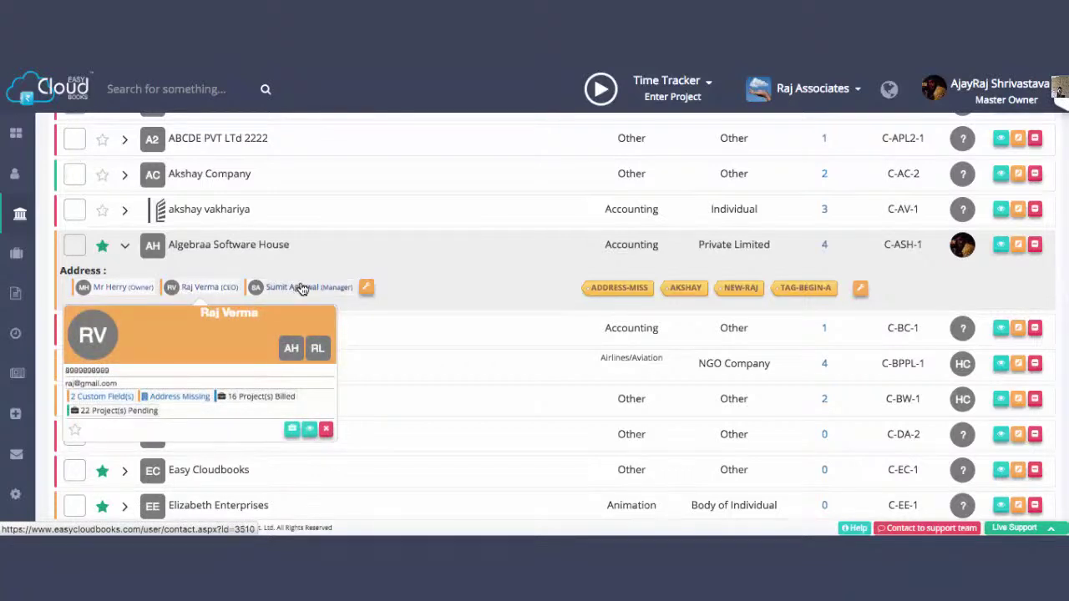
{"action": "mouse_move", "coordinate": [303, 289]}
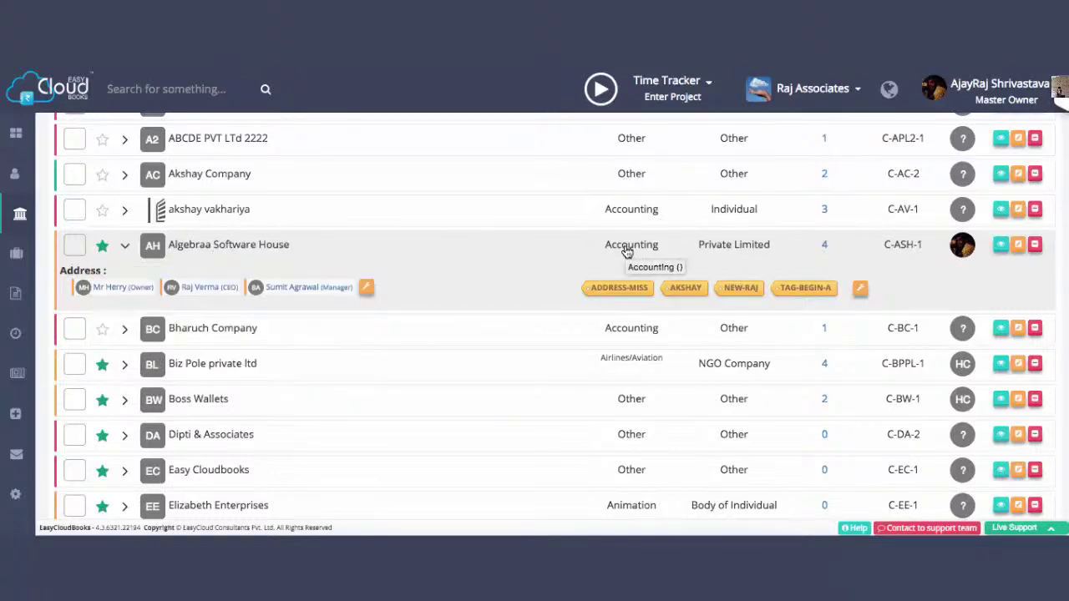
- Add ACCOUNTING AND BOOKKEEPING to the services applicable to Algebraa Software House and save the selection
{"action": "scroll", "coordinate": [628, 253], "scroll_direction": "up", "scroll_amount": 2}
{"action": "scroll", "coordinate": [627, 250], "scroll_direction": "up", "scroll_amount": 2}
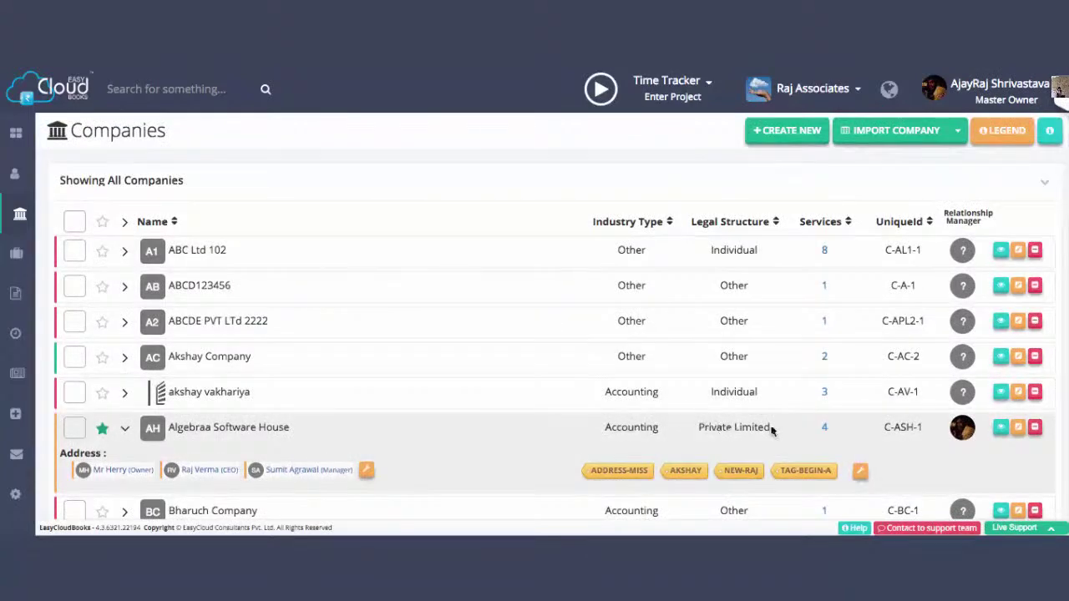
{"action": "left_click", "coordinate": [825, 428]}
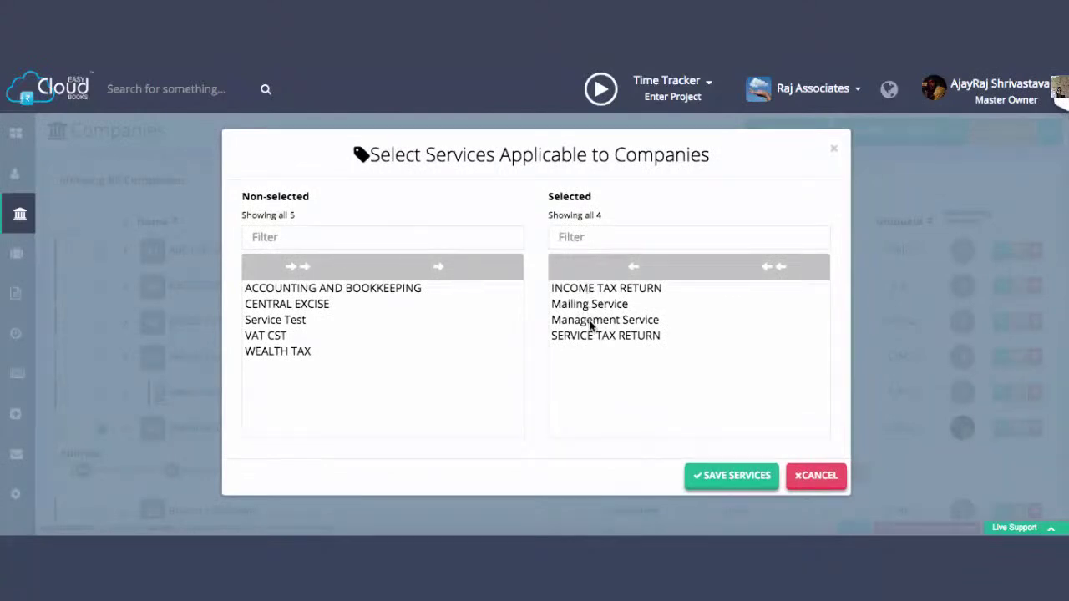
{"action": "left_click", "coordinate": [335, 288]}
{"action": "left_click", "coordinate": [436, 264]}
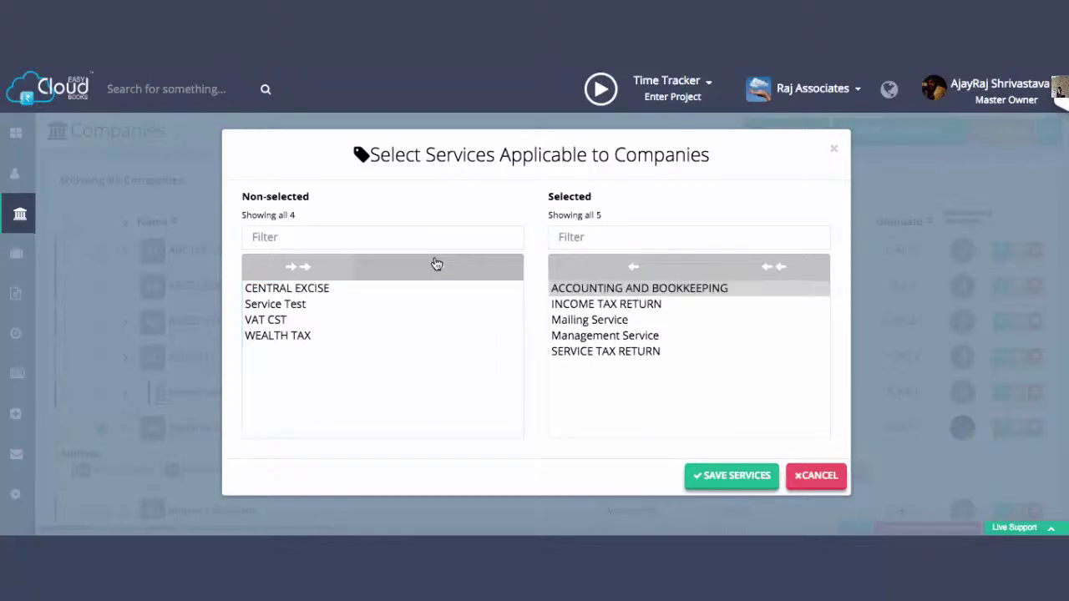
{"action": "left_click", "coordinate": [726, 479]}
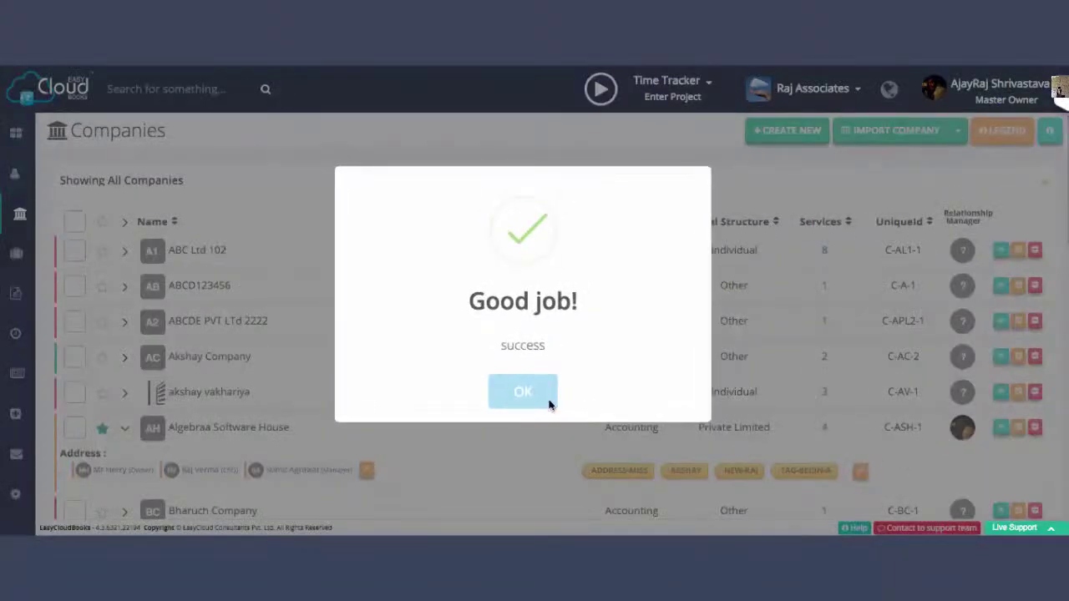
{"action": "left_click", "coordinate": [521, 393]}
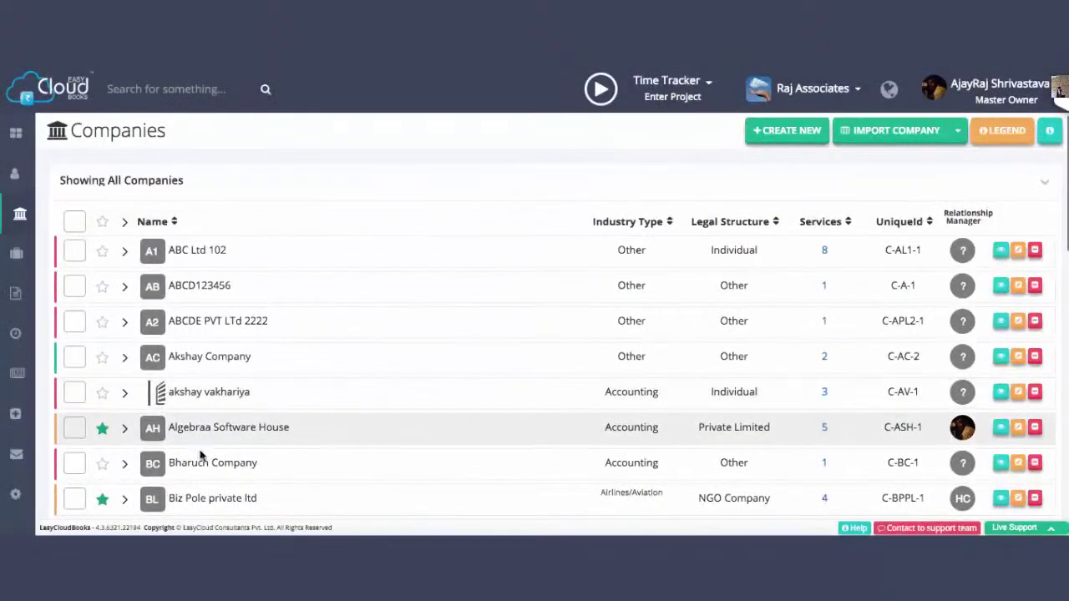
- Expand the Algebraa Software House entry again and check its unique ID and relationship manager
{"action": "left_click", "coordinate": [125, 429]}
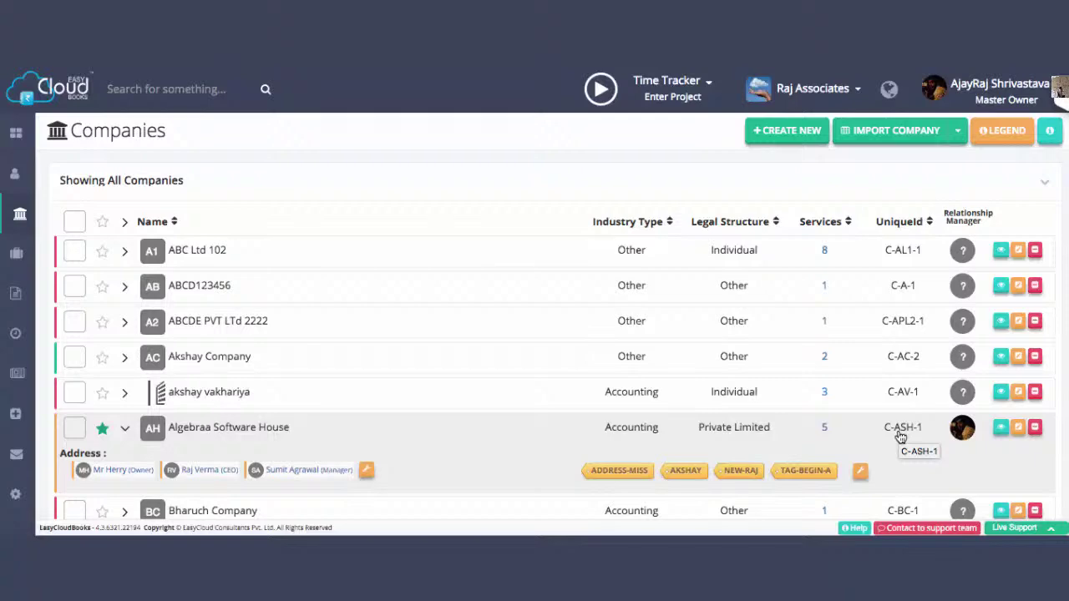
{"action": "scroll", "coordinate": [899, 439], "scroll_direction": "down", "scroll_amount": 1}
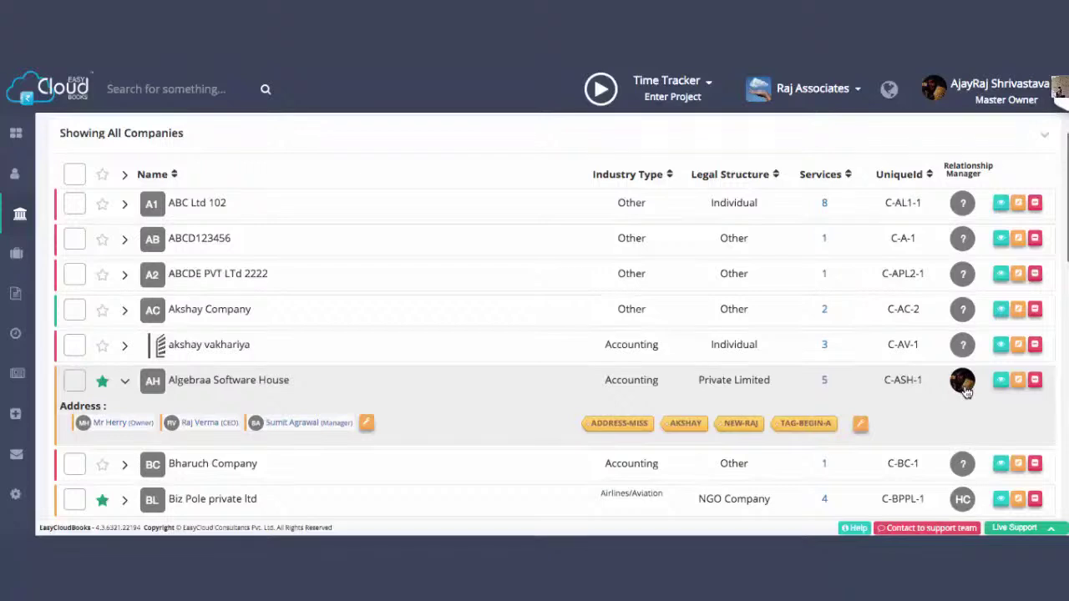
- Open the relationship manager assignment of Algebraa Software House and dismiss it without assigning anyone
{"action": "mouse_move", "coordinate": [967, 392]}
{"action": "left_click", "coordinate": [963, 382]}
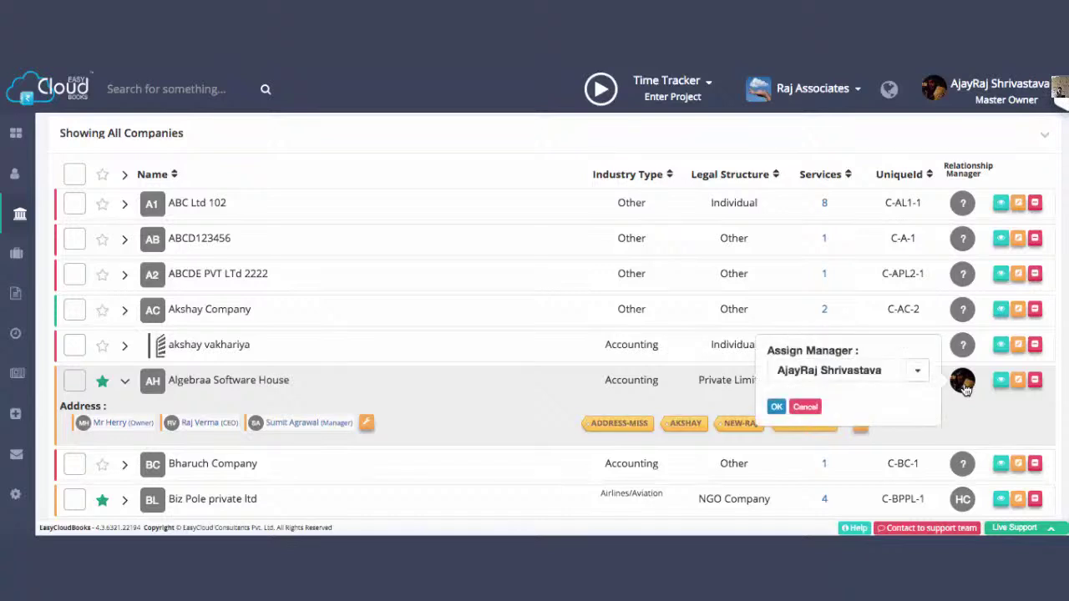
{"action": "left_click", "coordinate": [803, 408]}
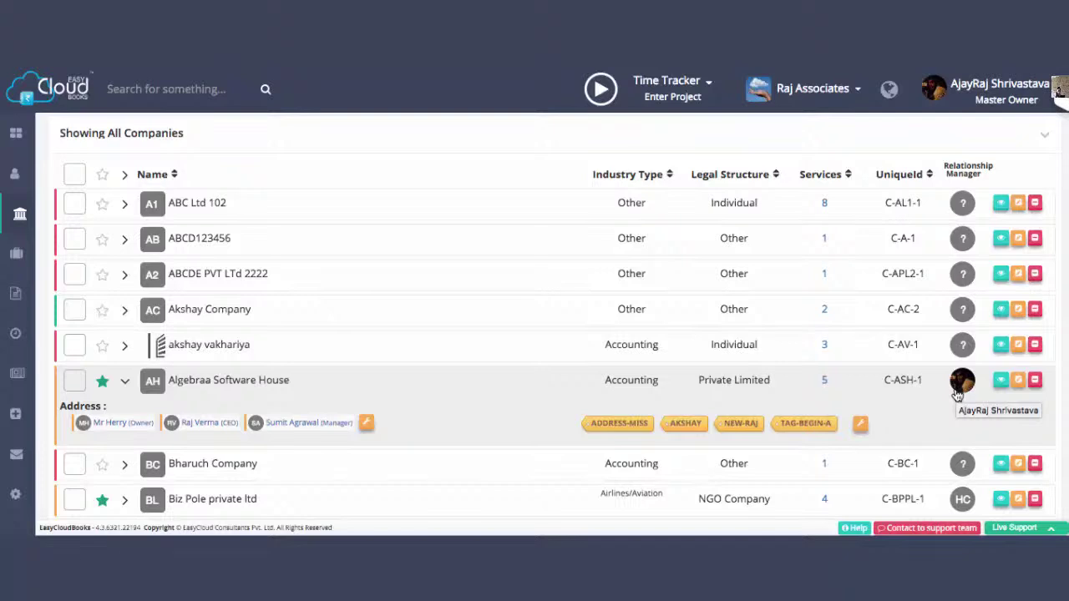
- Examine the License/Registration records and the blank license form of Algebraa Software House, and return to the Companies list without adding a license
{"action": "left_click", "coordinate": [1019, 383]}
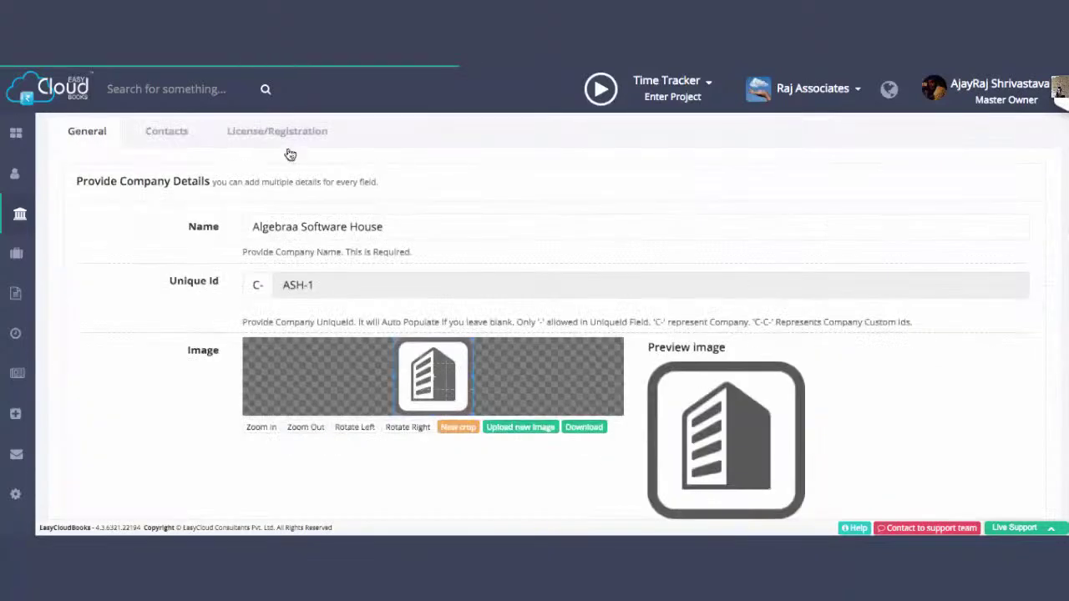
{"action": "left_click", "coordinate": [288, 135]}
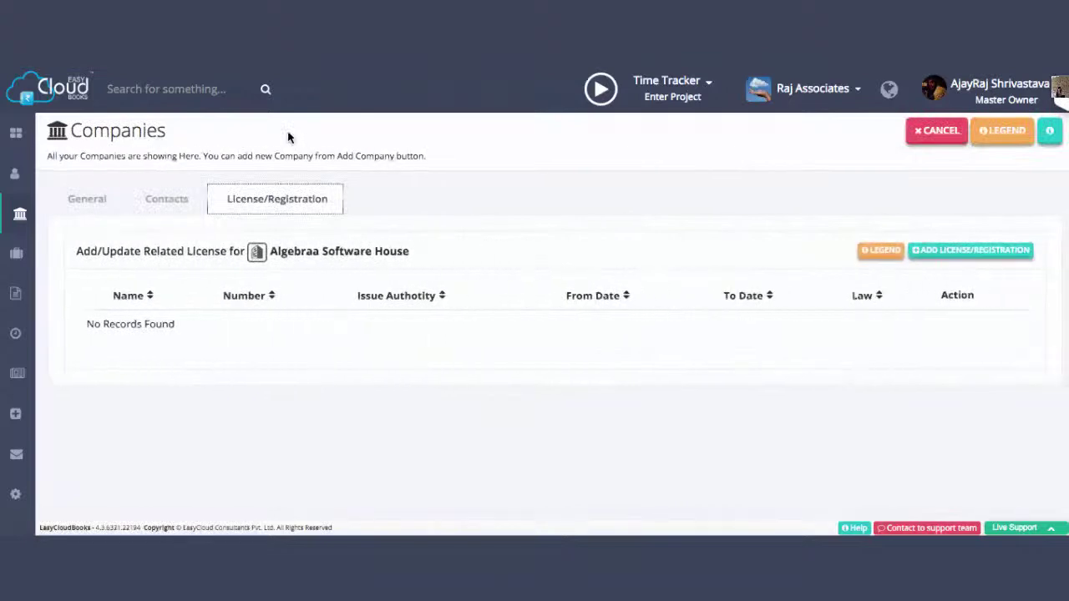
{"action": "scroll", "coordinate": [501, 192], "scroll_direction": "down", "scroll_amount": 1}
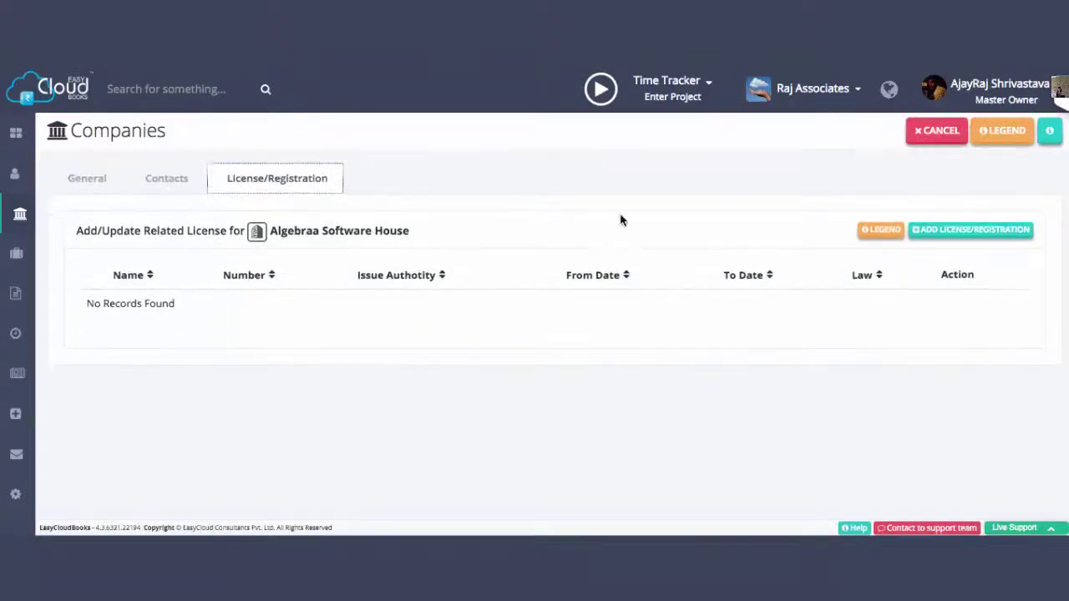
{"action": "left_click", "coordinate": [954, 237]}
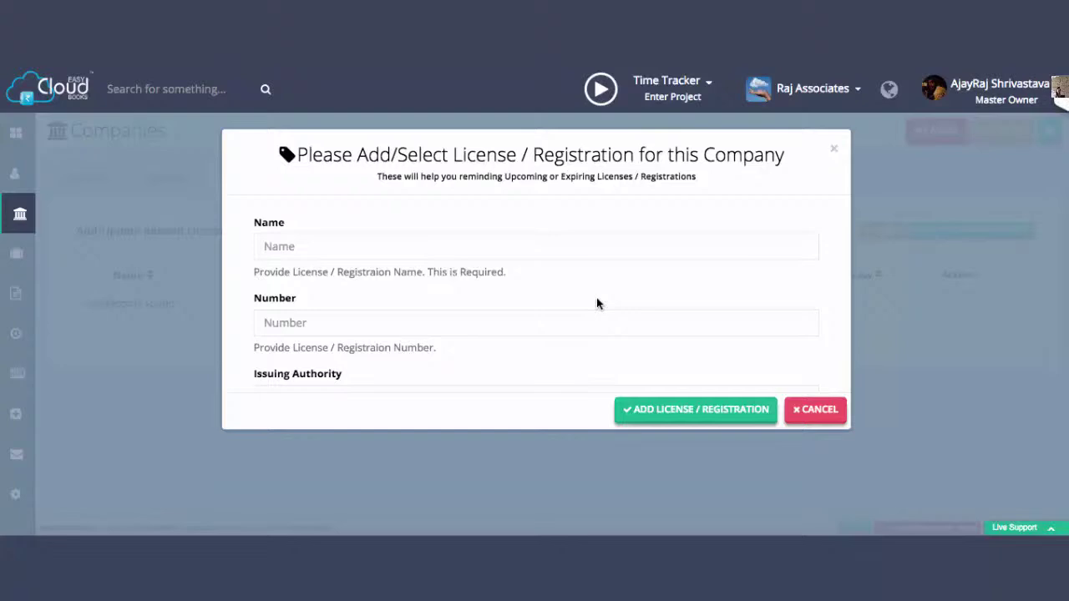
{"action": "scroll", "coordinate": [597, 304], "scroll_direction": "down", "scroll_amount": 5}
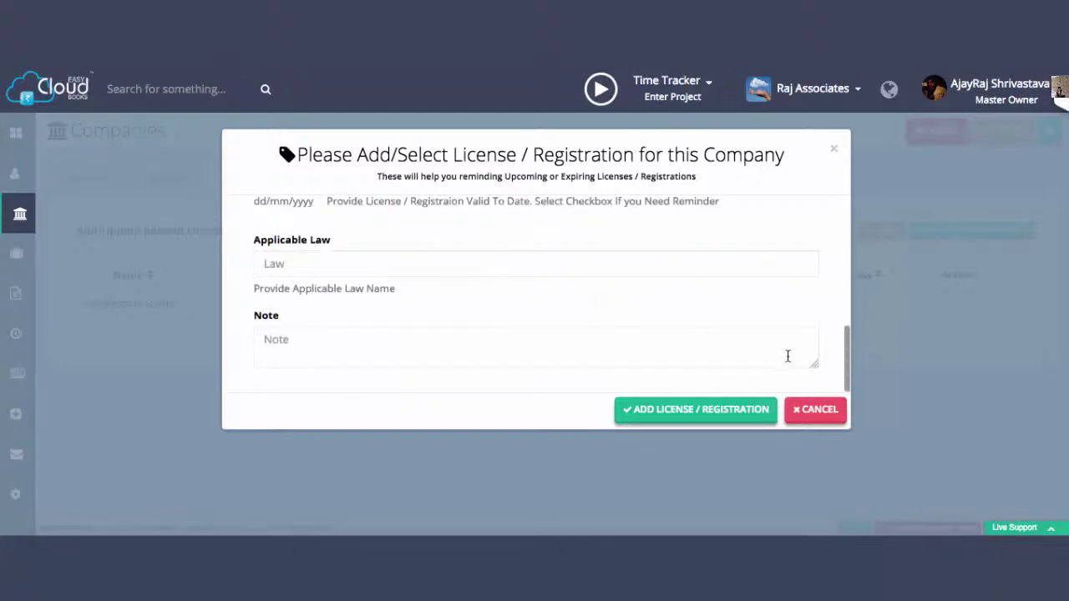
{"action": "left_click", "coordinate": [826, 411]}
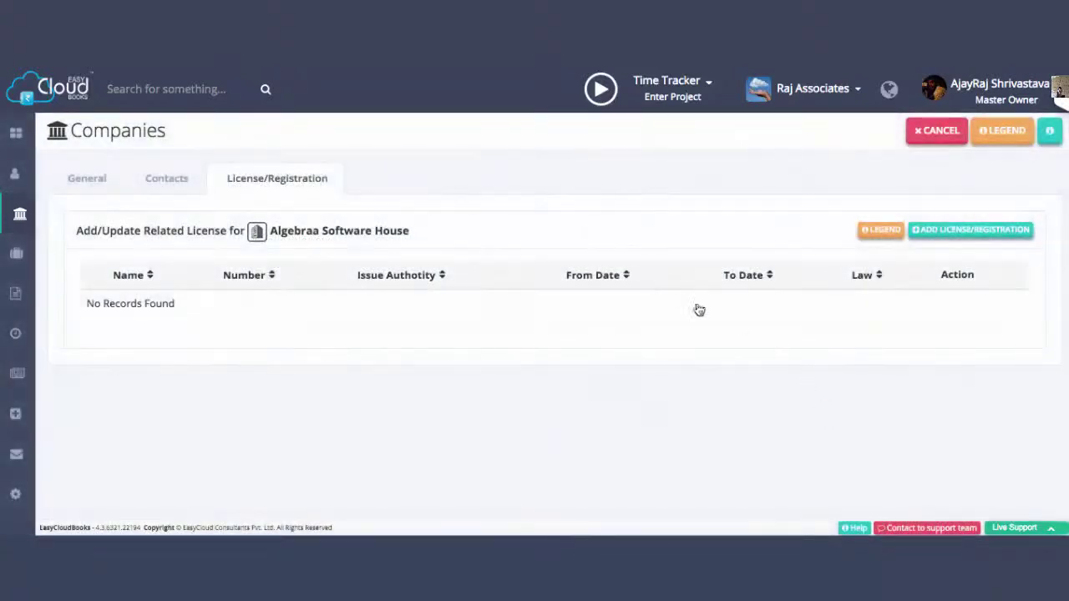
{"action": "left_click", "coordinate": [926, 137]}
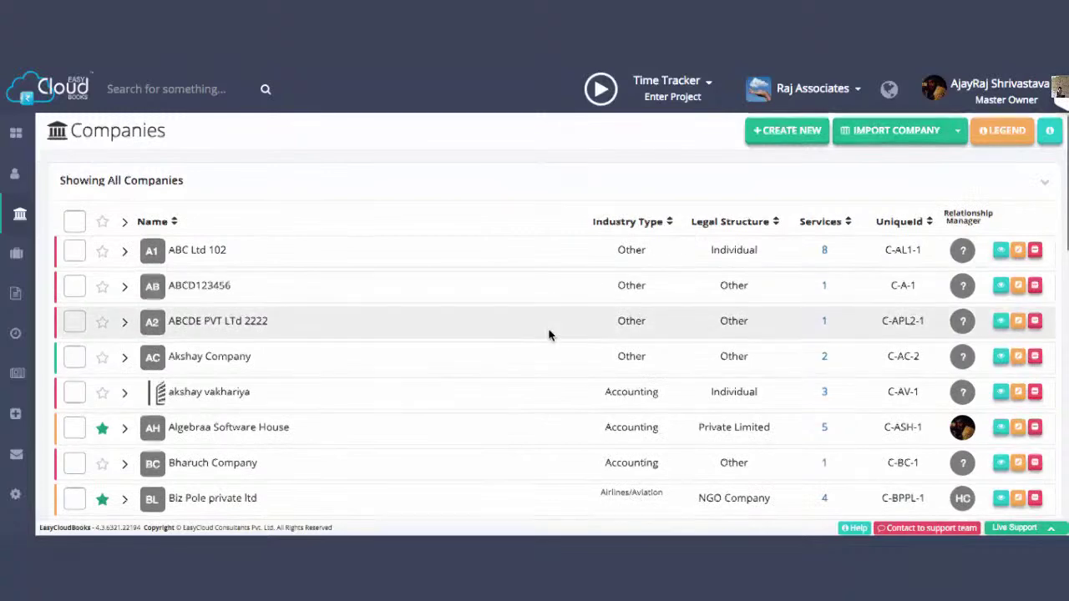
{"action": "scroll", "coordinate": [549, 335], "scroll_direction": "down", "scroll_amount": 1}
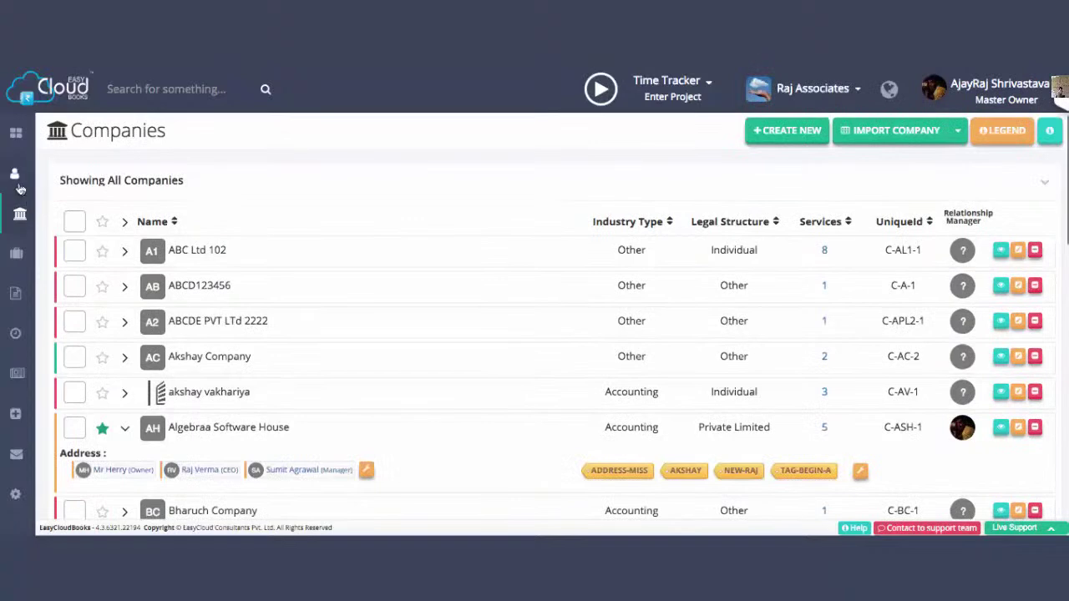
- Open the Contacts list and expand the first starred contact to show its linked companies
{"action": "left_click", "coordinate": [17, 179]}
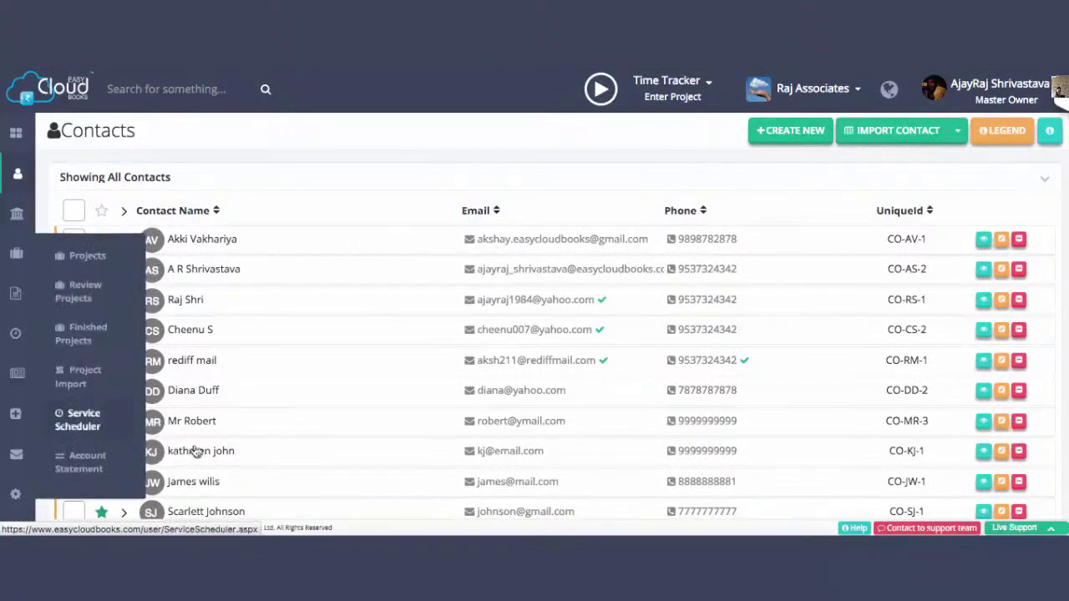
{"action": "left_click", "coordinate": [123, 452]}
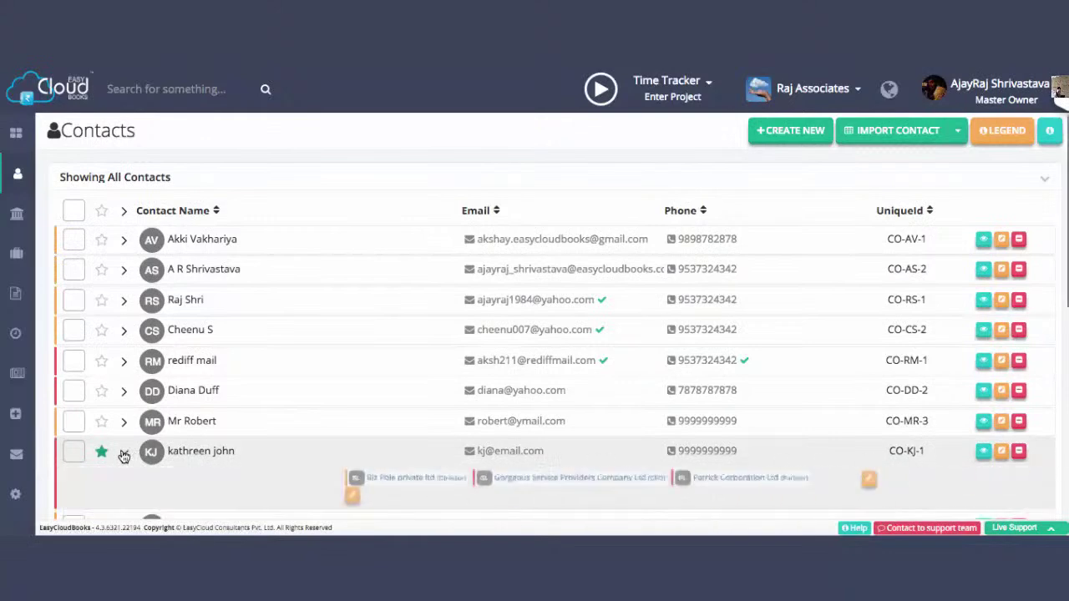
{"action": "scroll", "coordinate": [124, 453], "scroll_direction": "down", "scroll_amount": 5}
{"action": "scroll", "coordinate": [141, 334], "scroll_direction": "up", "scroll_amount": 2}
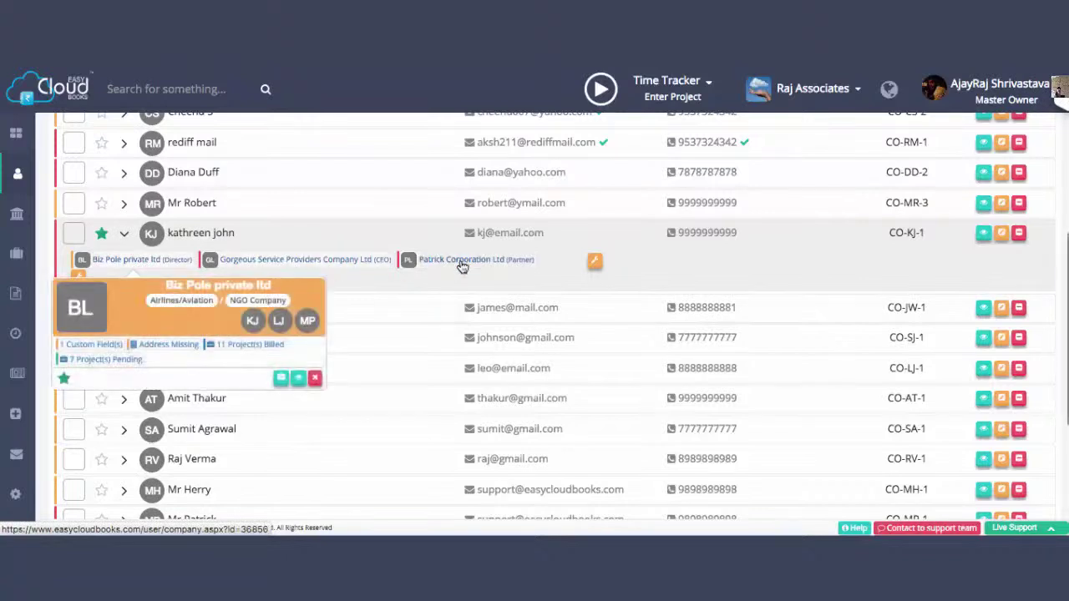
- Preview the cards of Biz Pole private ltd, Gorgeous Service Providers Company Ltd and Patrick Corporation Ltd linked to the expanded contact
{"action": "mouse_move", "coordinate": [462, 265]}
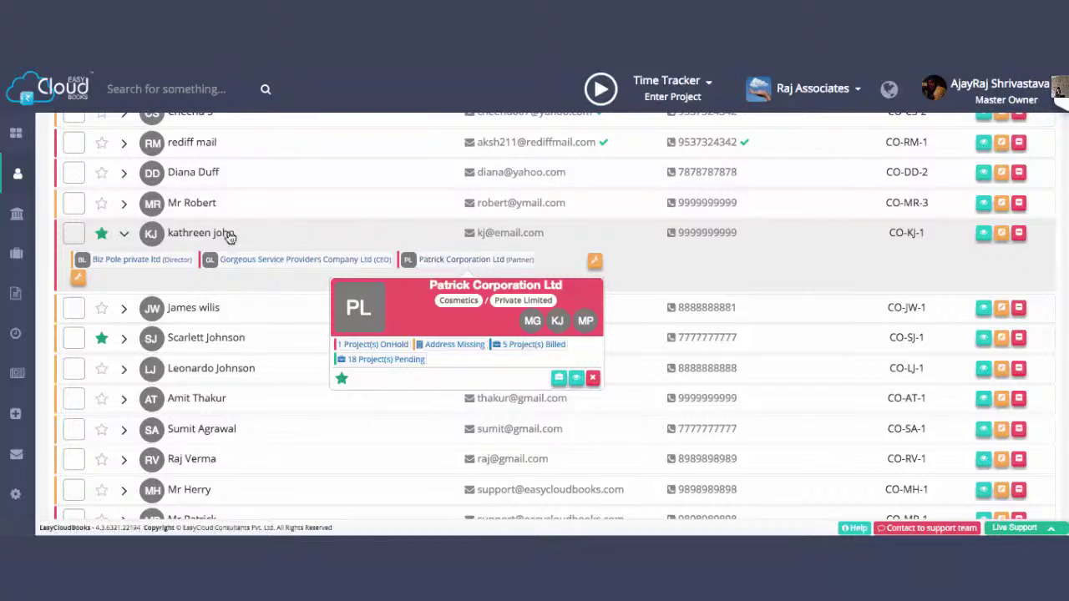
{"action": "mouse_move", "coordinate": [228, 237]}
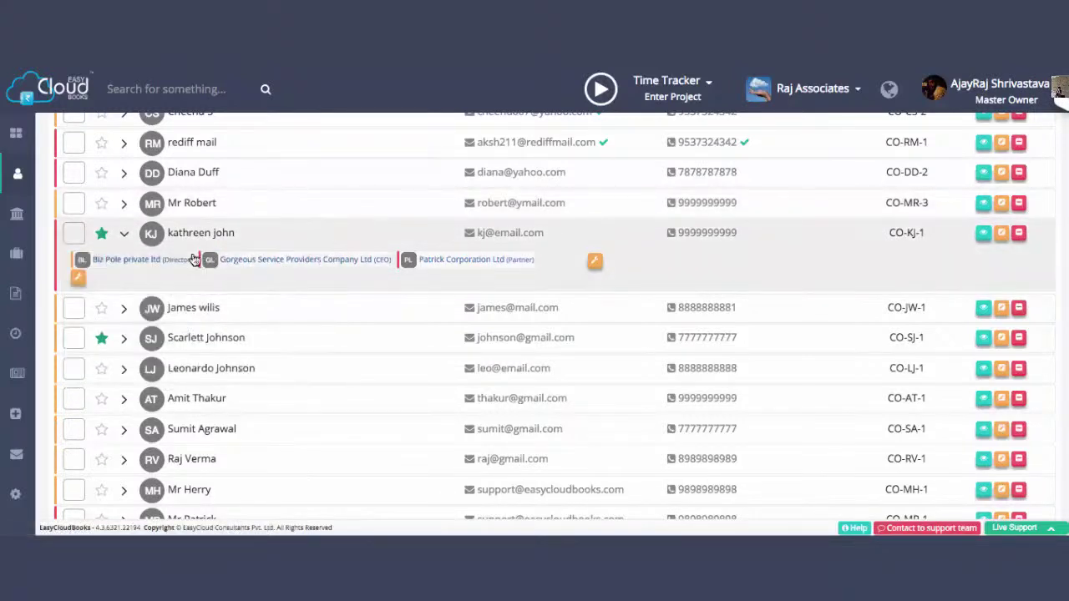
{"action": "mouse_move", "coordinate": [146, 263]}
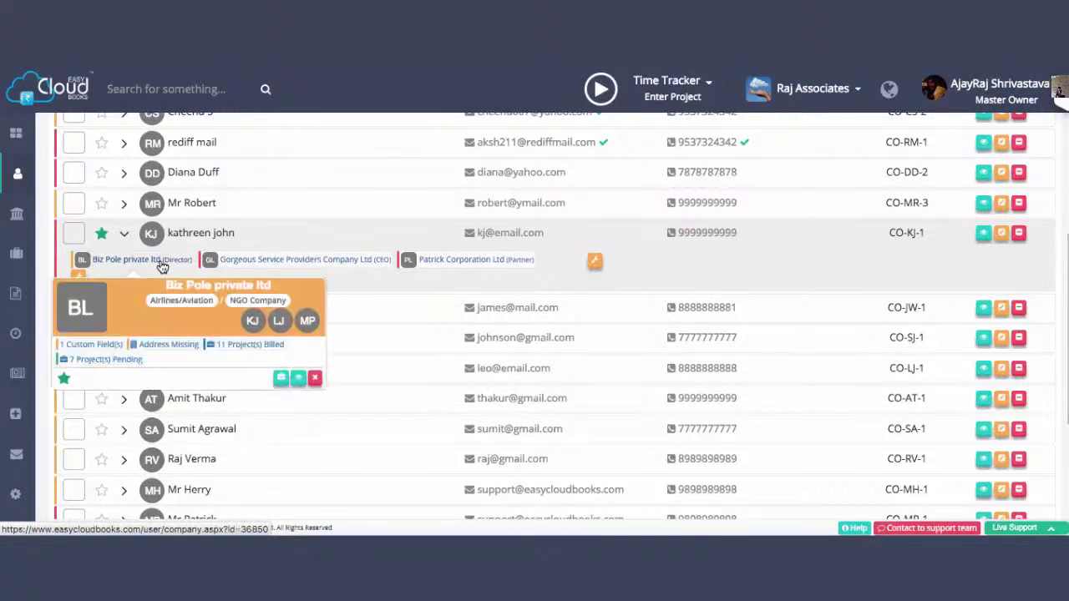
{"action": "mouse_move", "coordinate": [252, 266]}
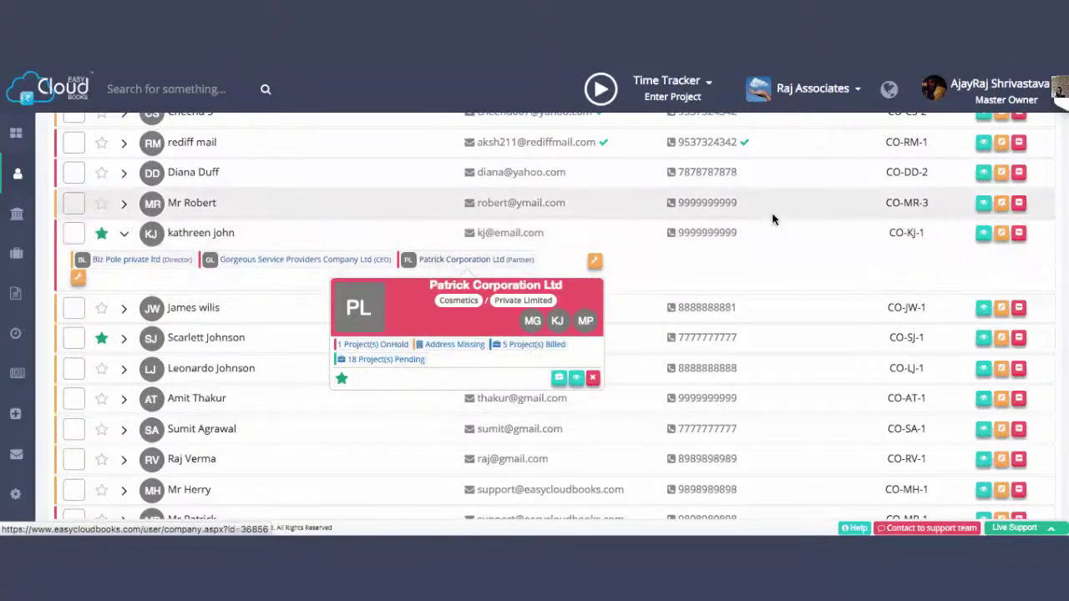
- Inspect the tag editor of the expanded contact and close it without saving any tags
{"action": "left_click", "coordinate": [595, 264]}
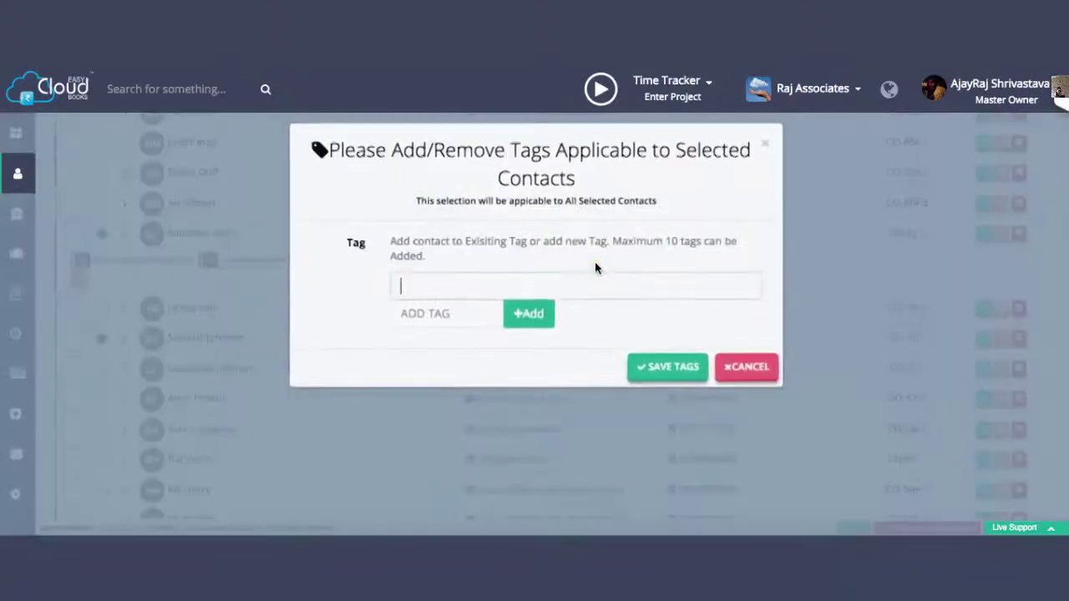
{"action": "left_click", "coordinate": [449, 290]}
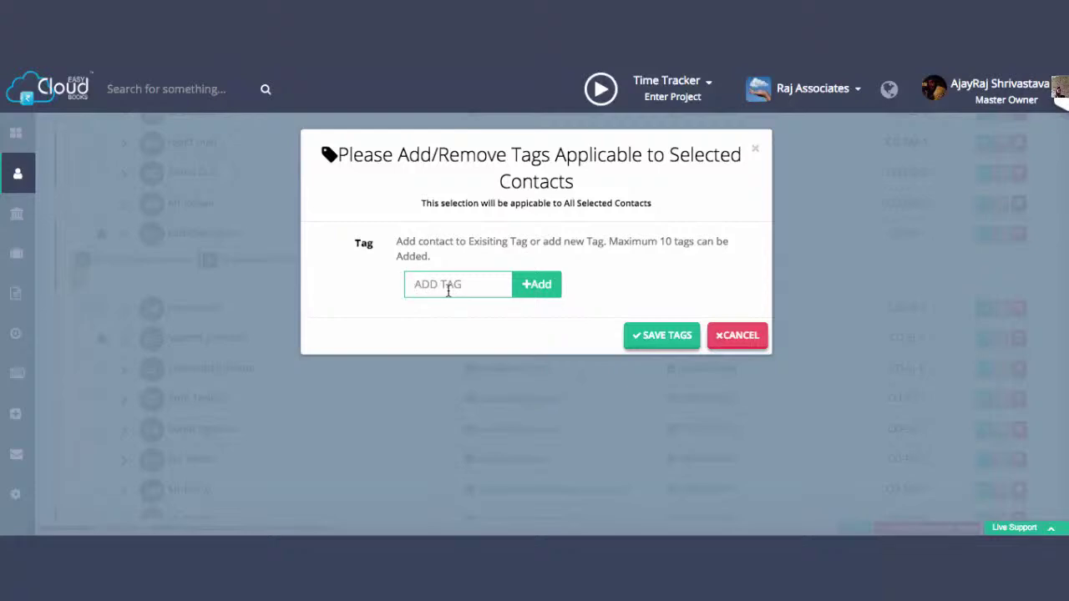
{"action": "left_click", "coordinate": [756, 345]}
{"action": "scroll", "coordinate": [512, 284], "scroll_direction": "up", "scroll_amount": 3}
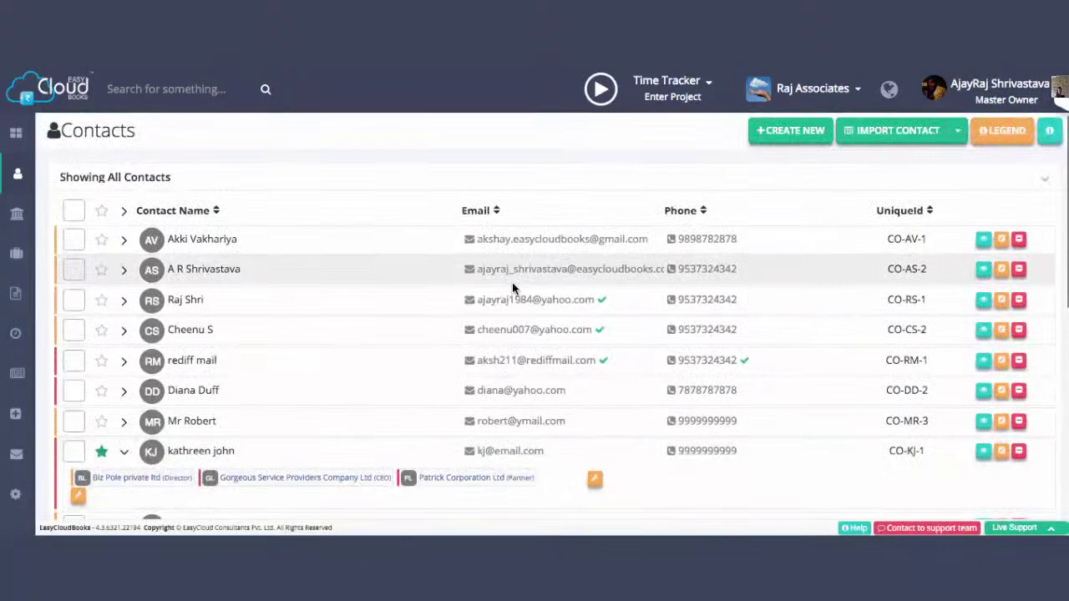
- Reveal the contact search options, browse the rule fields available in the custom filter's query builder, and cancel the query
{"action": "left_click", "coordinate": [1044, 180]}
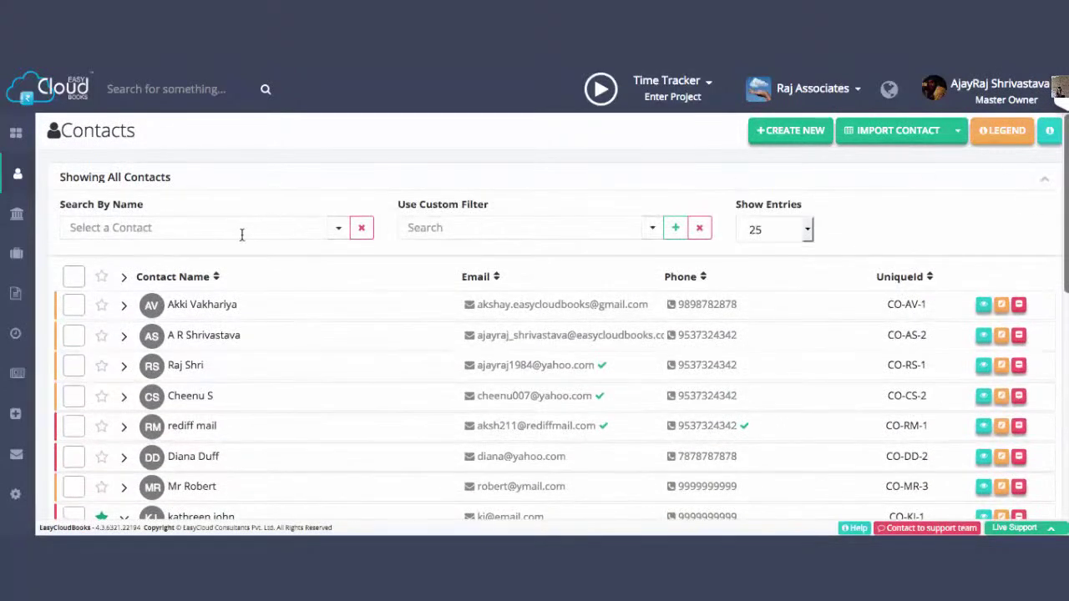
{"action": "left_click", "coordinate": [676, 230]}
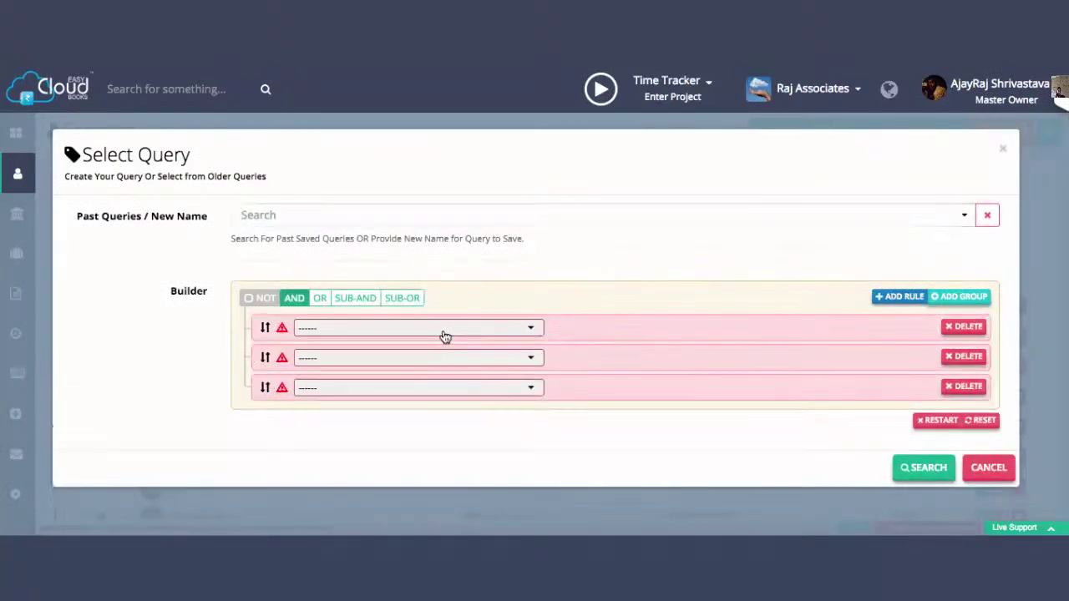
{"action": "left_click", "coordinate": [442, 334]}
{"action": "left_click", "coordinate": [443, 333]}
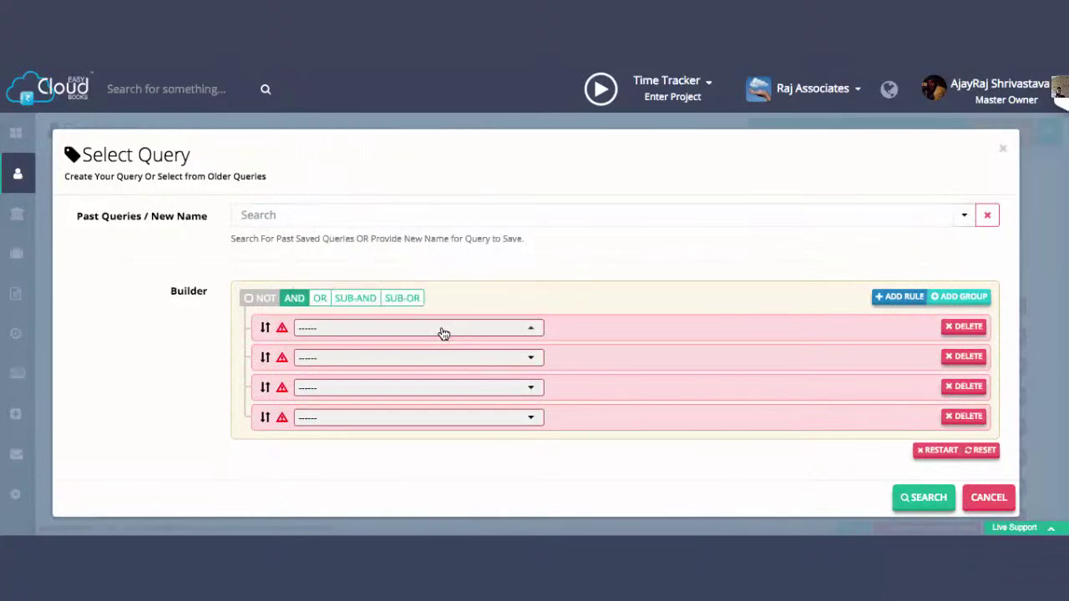
{"action": "left_click", "coordinate": [442, 333]}
{"action": "scroll", "coordinate": [432, 462], "scroll_direction": "down", "scroll_amount": 1}
{"action": "scroll", "coordinate": [434, 462], "scroll_direction": "down", "scroll_amount": 15}
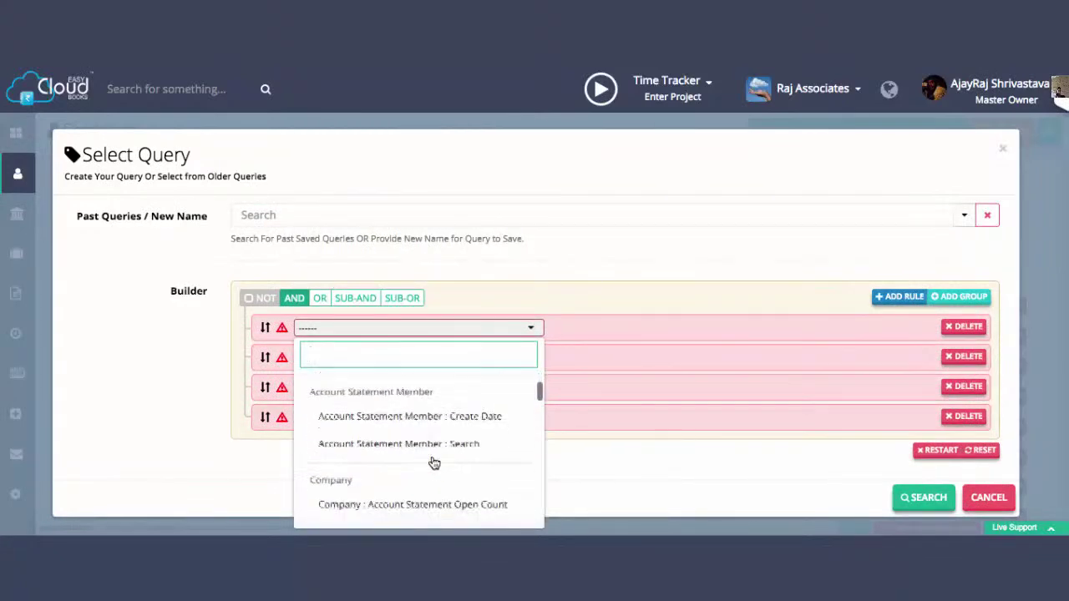
{"action": "scroll", "coordinate": [434, 462], "scroll_direction": "down", "scroll_amount": 15}
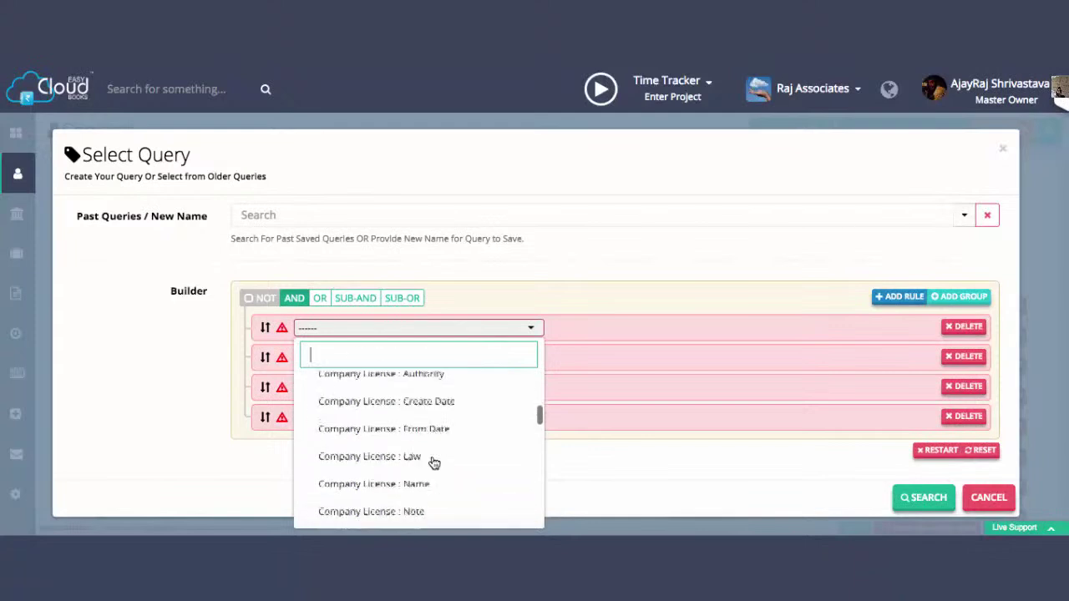
{"action": "scroll", "coordinate": [437, 413], "scroll_direction": "down", "scroll_amount": 20}
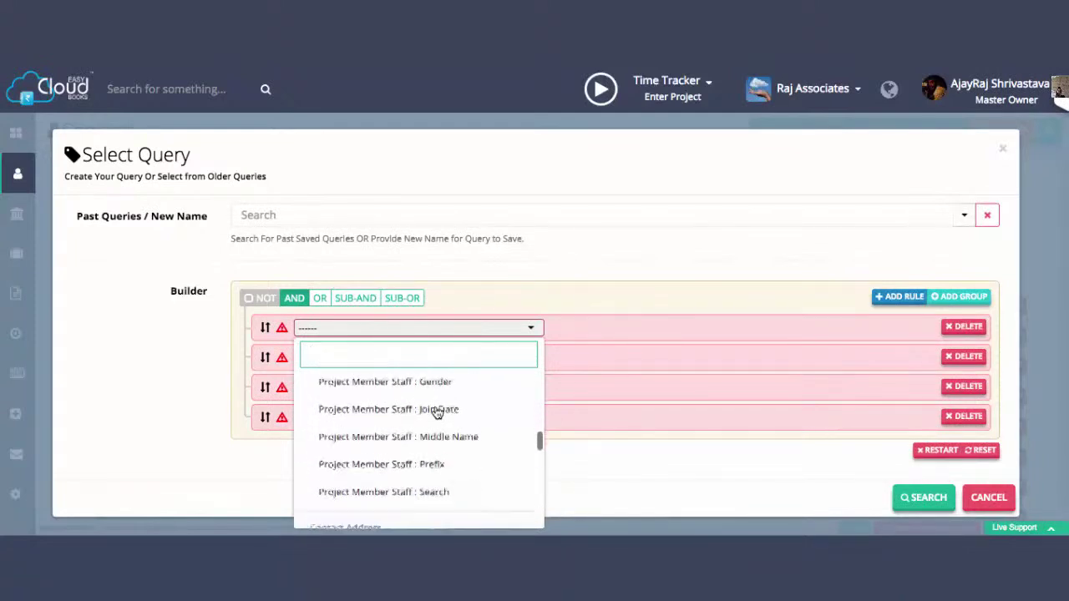
{"action": "scroll", "coordinate": [437, 413], "scroll_direction": "down", "scroll_amount": 10}
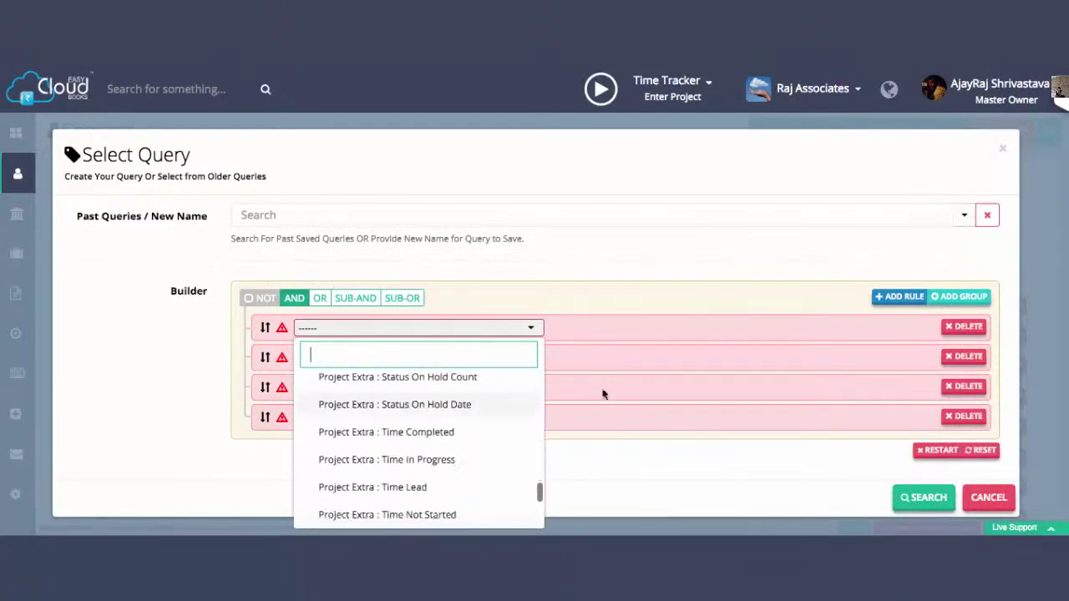
{"action": "left_click", "coordinate": [989, 499]}
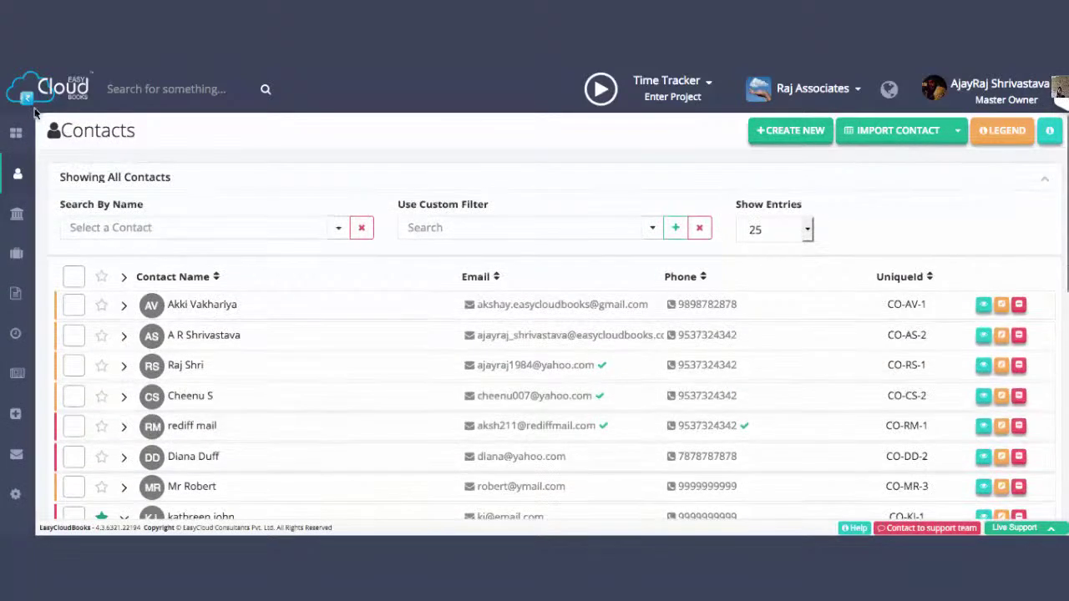
- Open the Projects list
{"action": "mouse_move", "coordinate": [17, 254]}
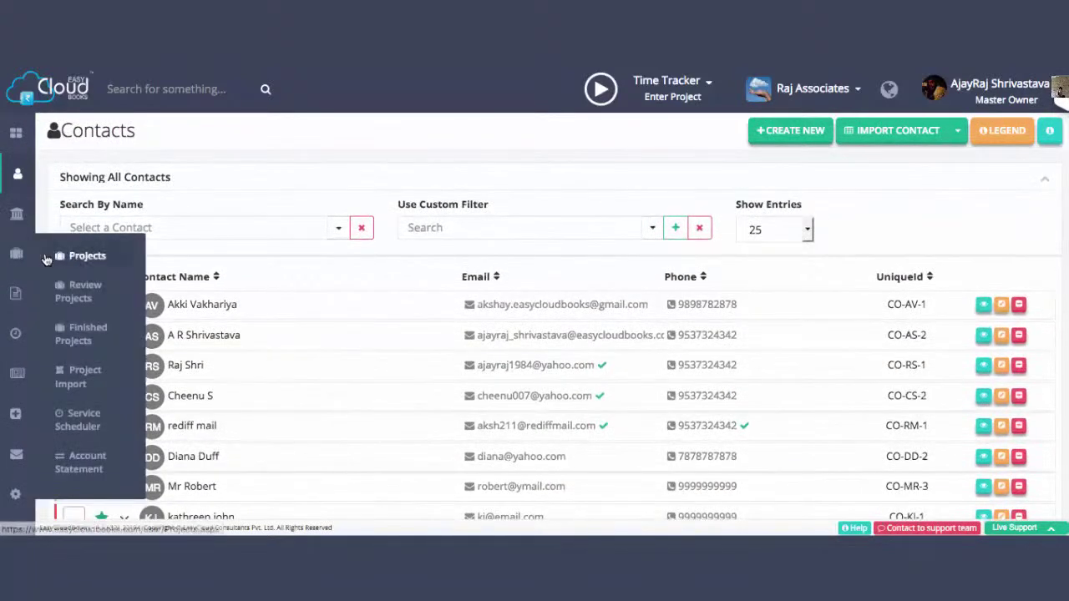
{"action": "left_click", "coordinate": [81, 264]}
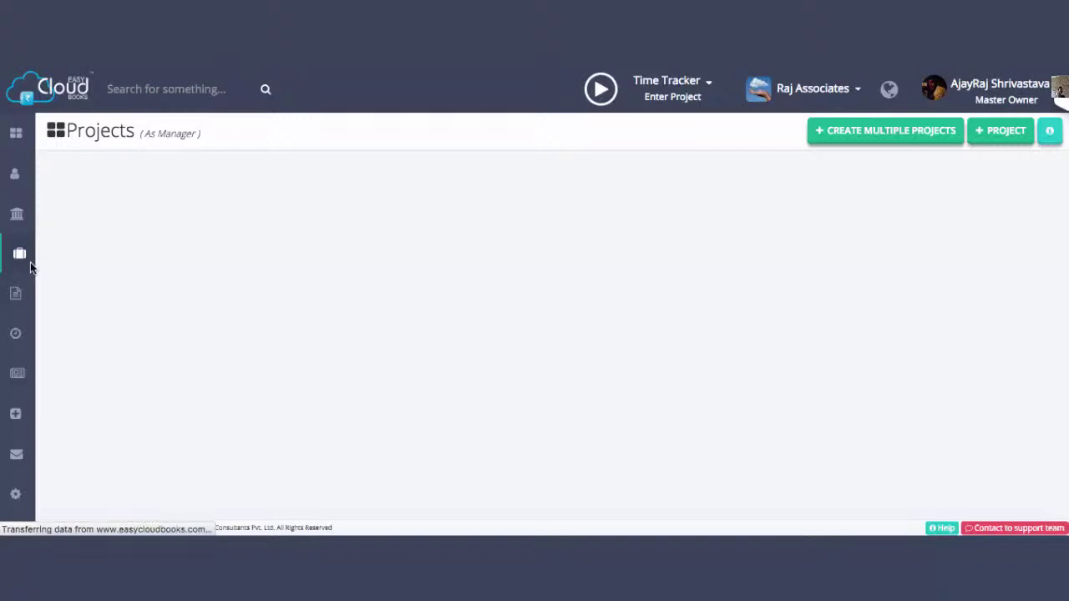
{"action": "mouse_move", "coordinate": [30, 266]}
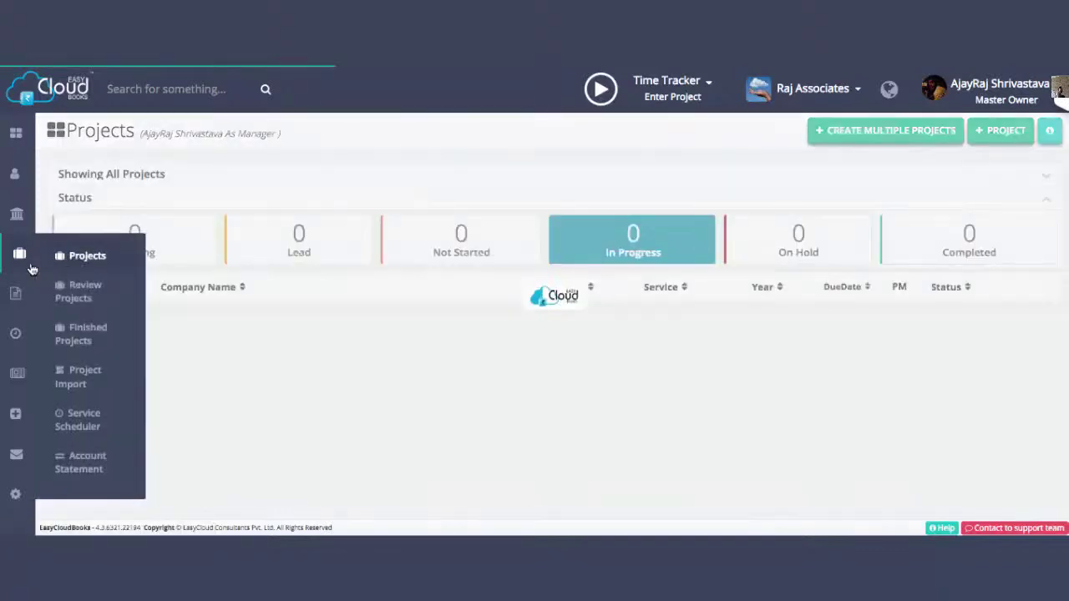
- Open the Services settings page in a new browser tab and switch to that tab
{"action": "mouse_move", "coordinate": [15, 495]}
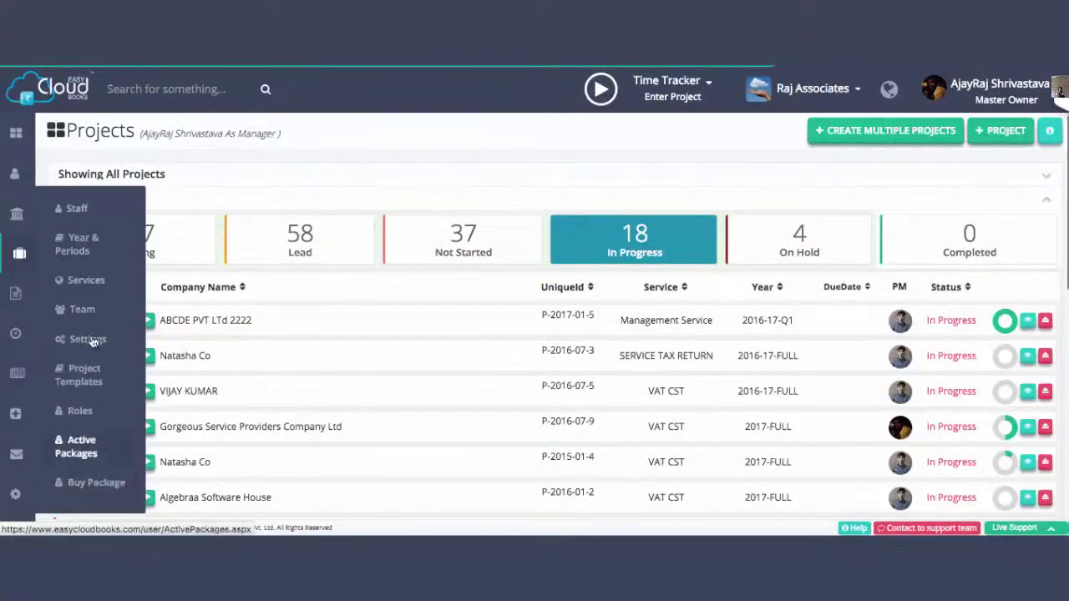
{"action": "right_click", "coordinate": [93, 285]}
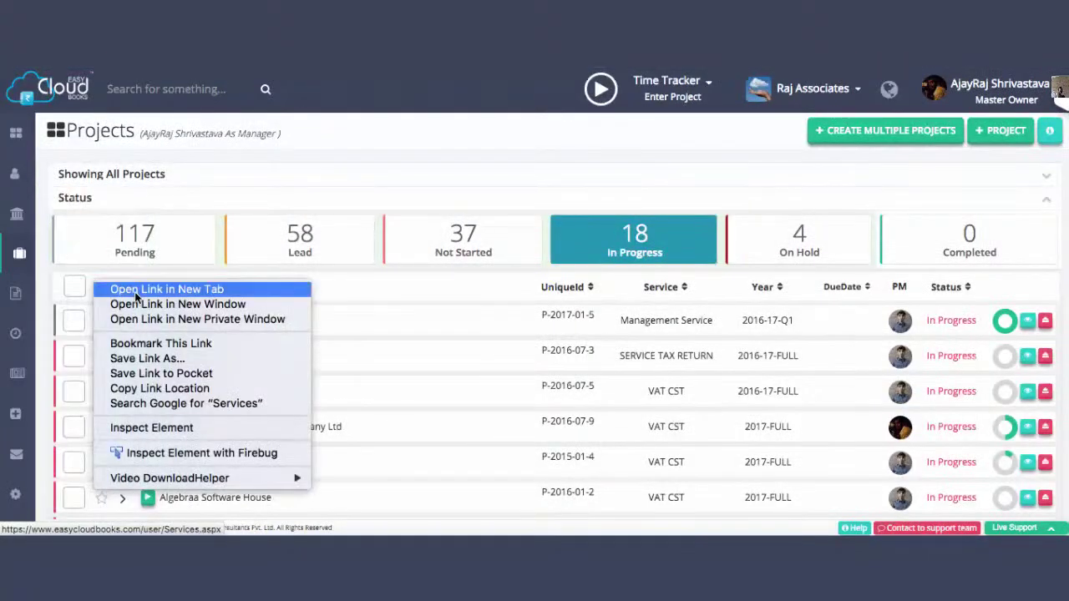
{"action": "left_click", "coordinate": [135, 292]}
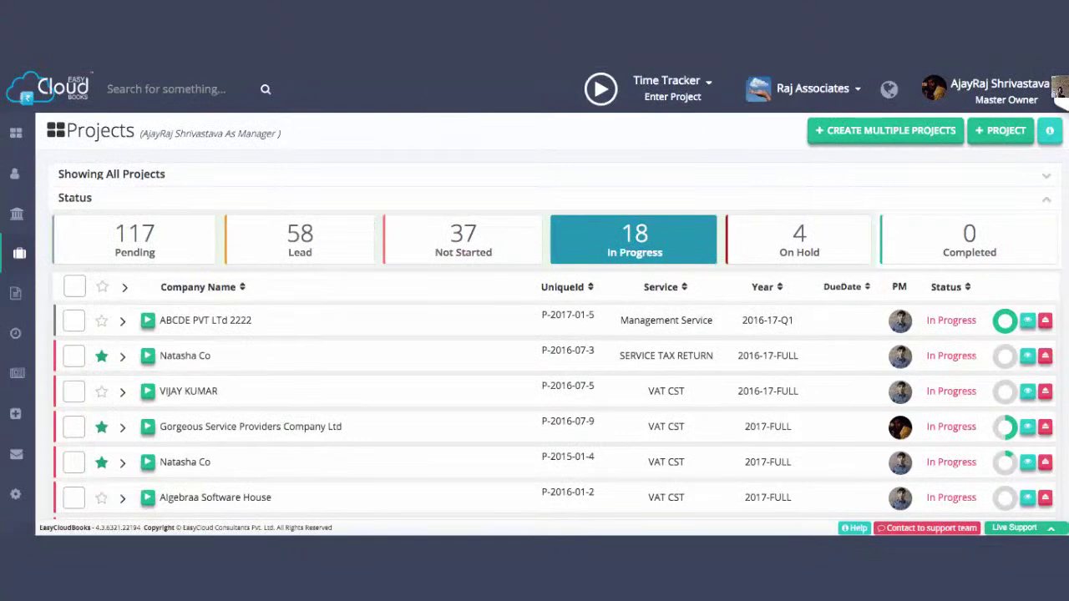
{"action": "key", "text": "ctrl+Tab"}
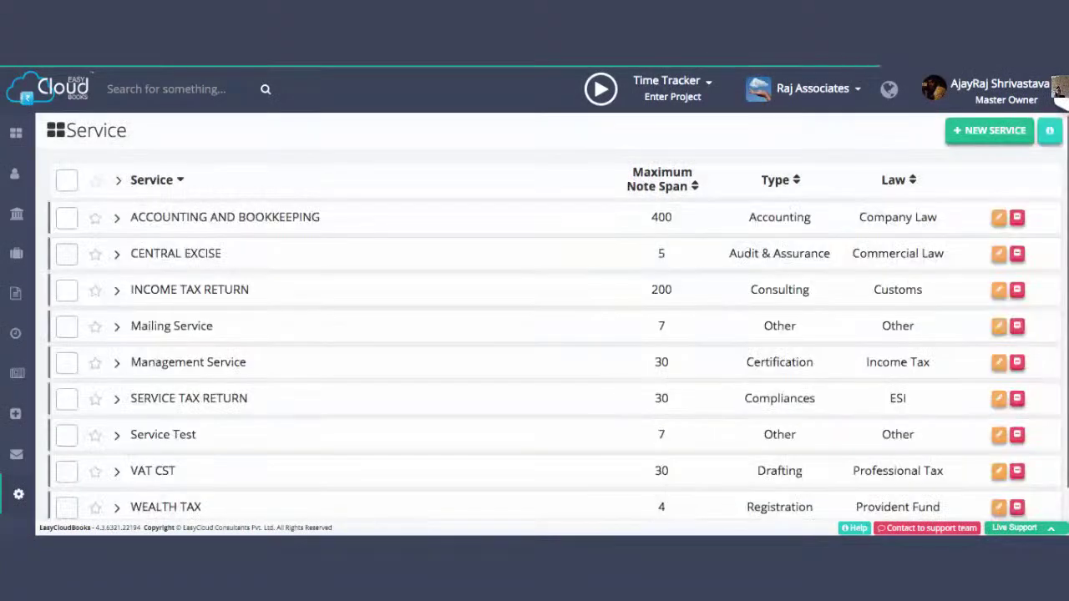
- Expand the CENTRAL EXCISE service and examine its schedulers, repeat mode choices, custom fields and due dates
{"action": "left_click", "coordinate": [116, 255]}
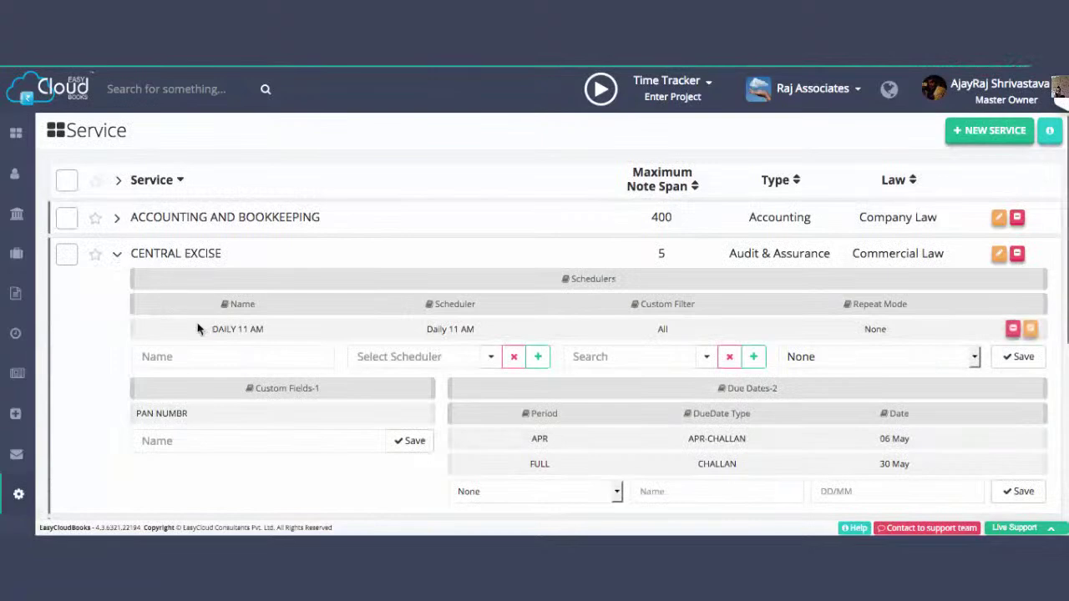
{"action": "mouse_move", "coordinate": [974, 325]}
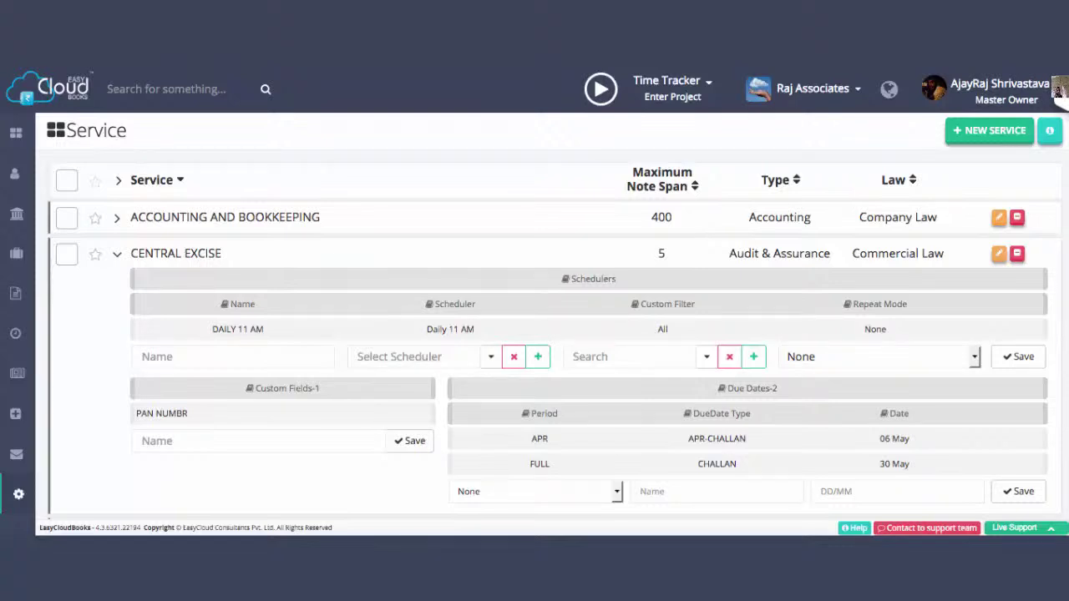
{"action": "left_click", "coordinate": [19, 253]}
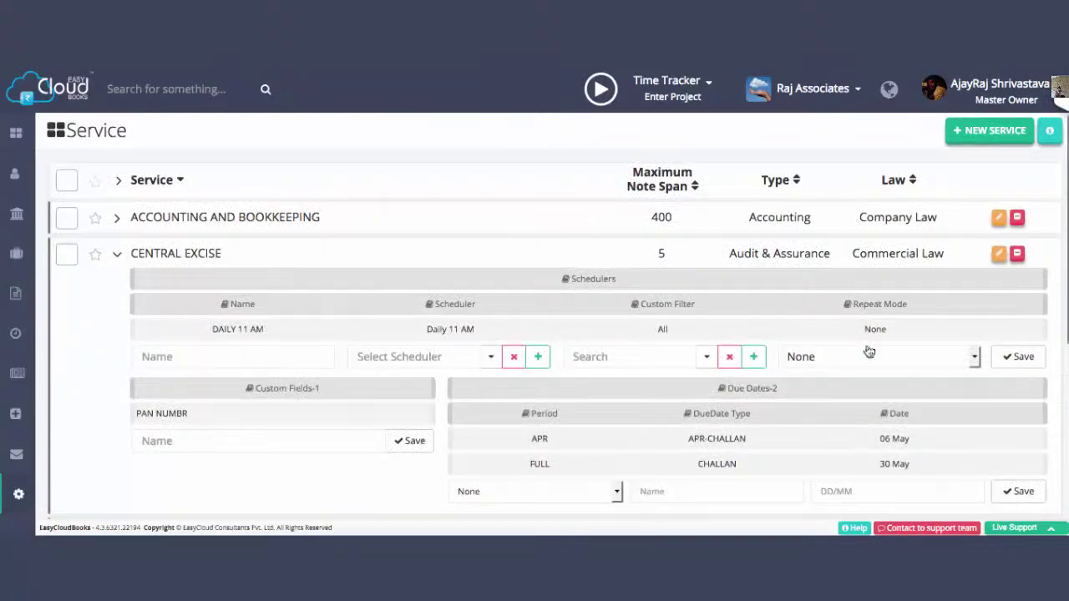
{"action": "left_click", "coordinate": [916, 361]}
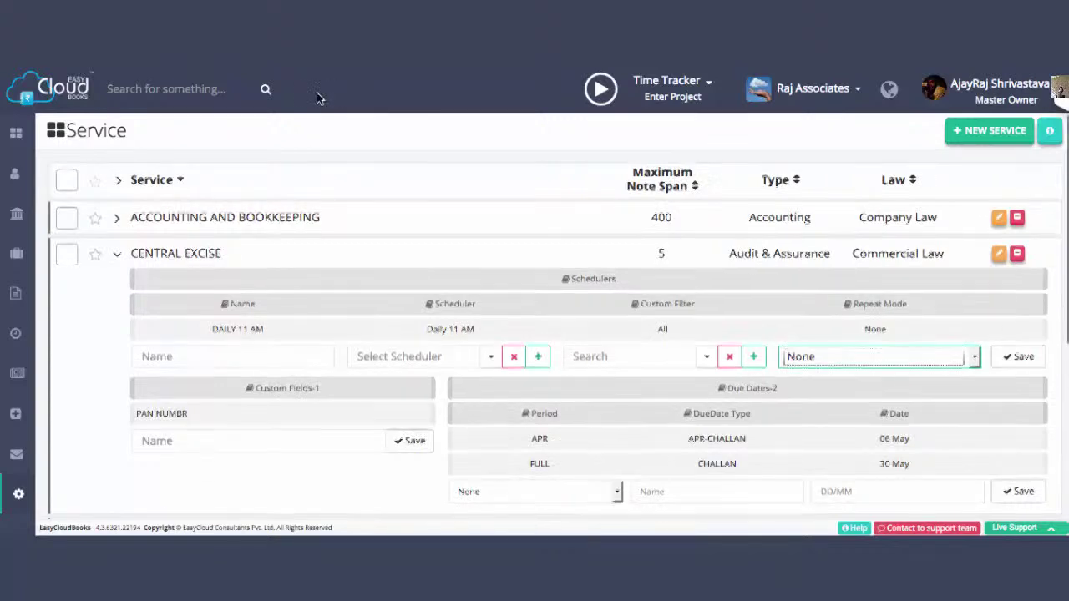
- Return to the Projects list, filter it to Lead projects and expand the details of all listed projects
{"action": "left_click", "coordinate": [16, 253]}
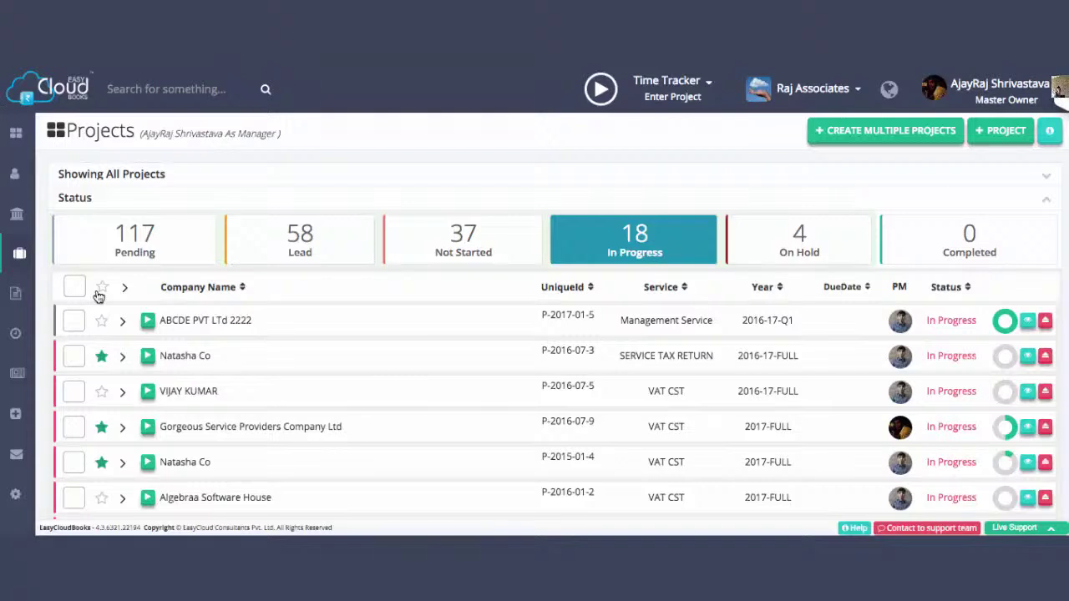
{"action": "left_click", "coordinate": [277, 239]}
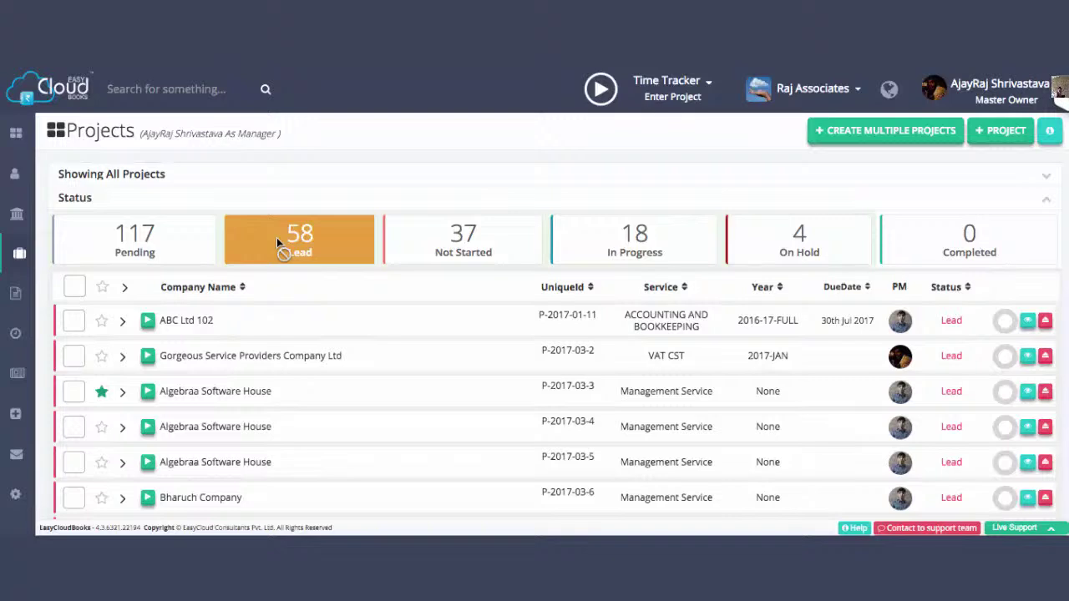
{"action": "left_click", "coordinate": [124, 291]}
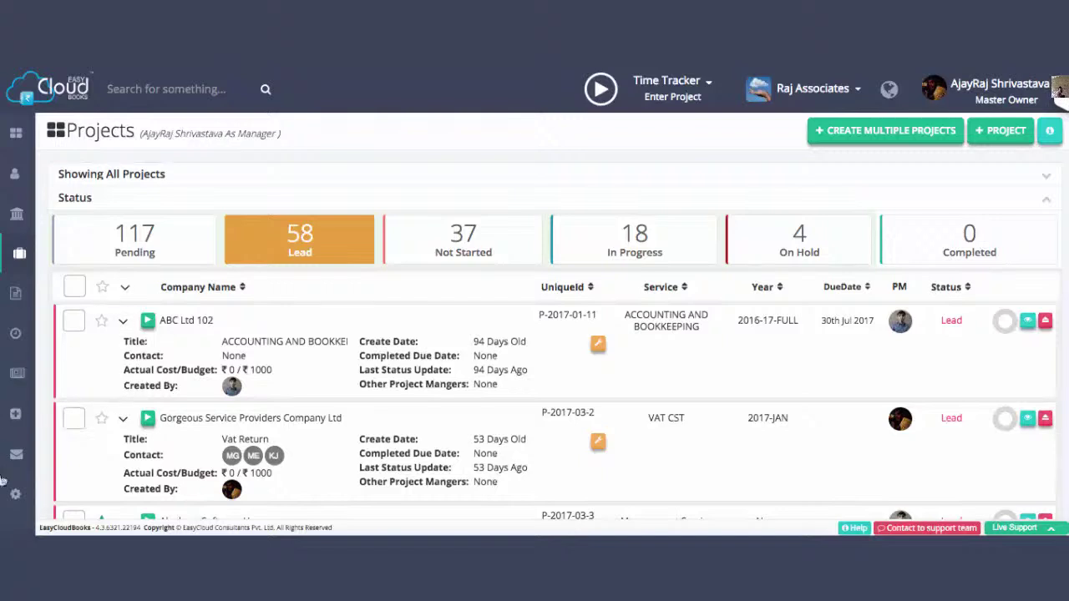
- Open the notification Automation page in a new browser tab and switch to that tab
{"action": "mouse_move", "coordinate": [16, 454]}
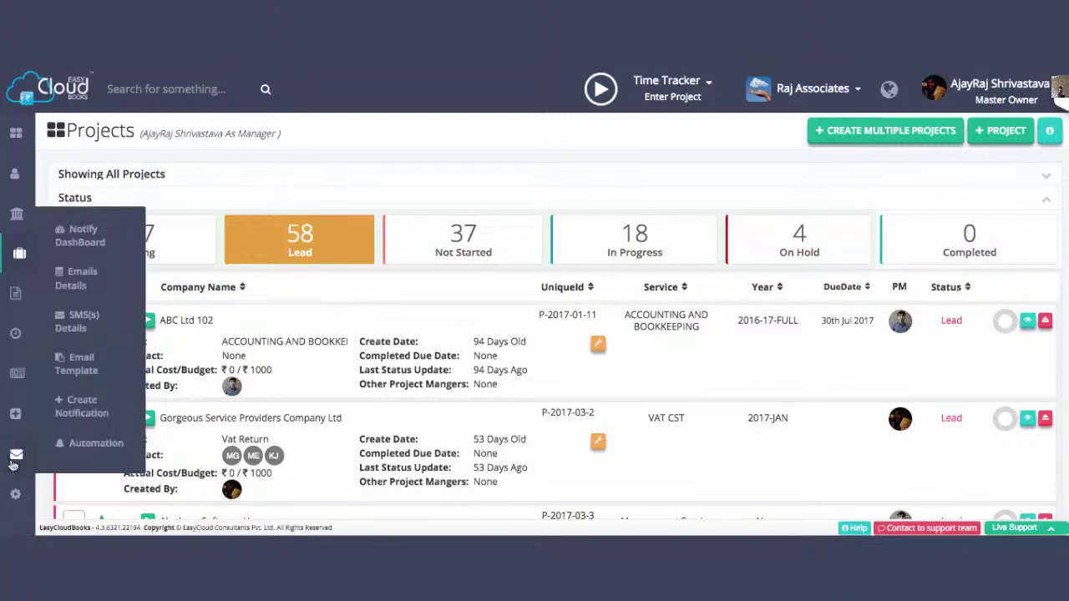
{"action": "right_click", "coordinate": [94, 444]}
{"action": "left_click", "coordinate": [171, 342]}
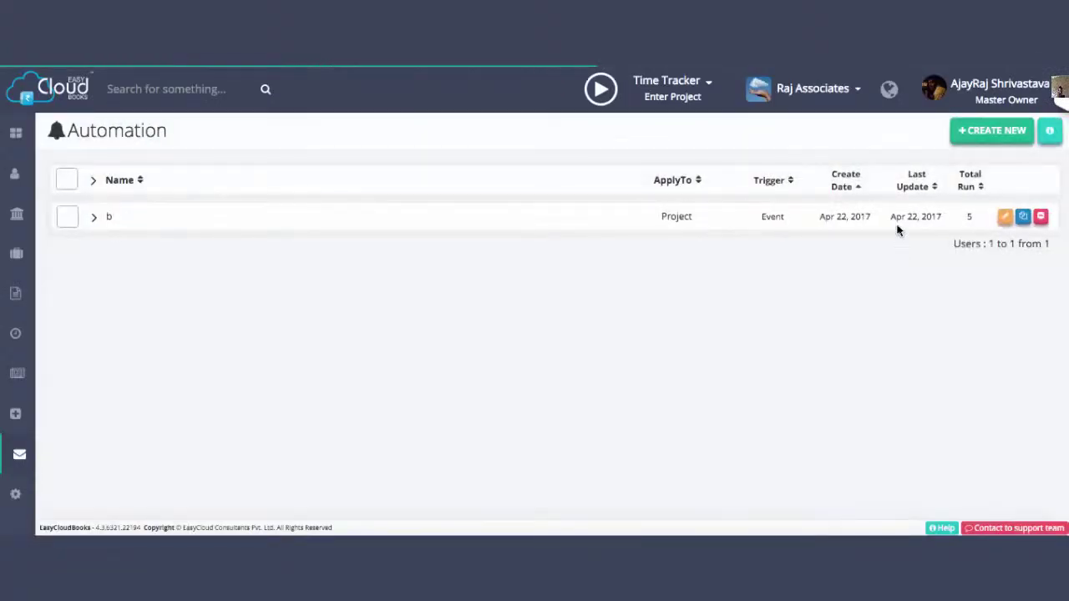
- Start a new automation and examine its scheduler trigger, Applies To, Custom Filter and Action settings without saving it
{"action": "left_click", "coordinate": [1013, 132]}
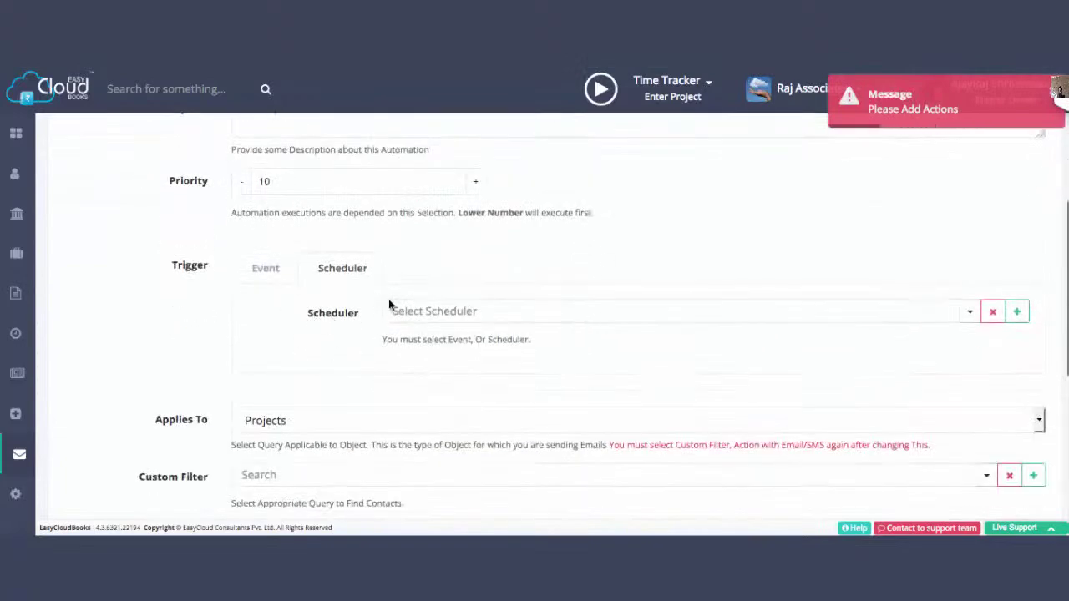
{"action": "scroll", "coordinate": [283, 413], "scroll_direction": "down", "scroll_amount": 1}
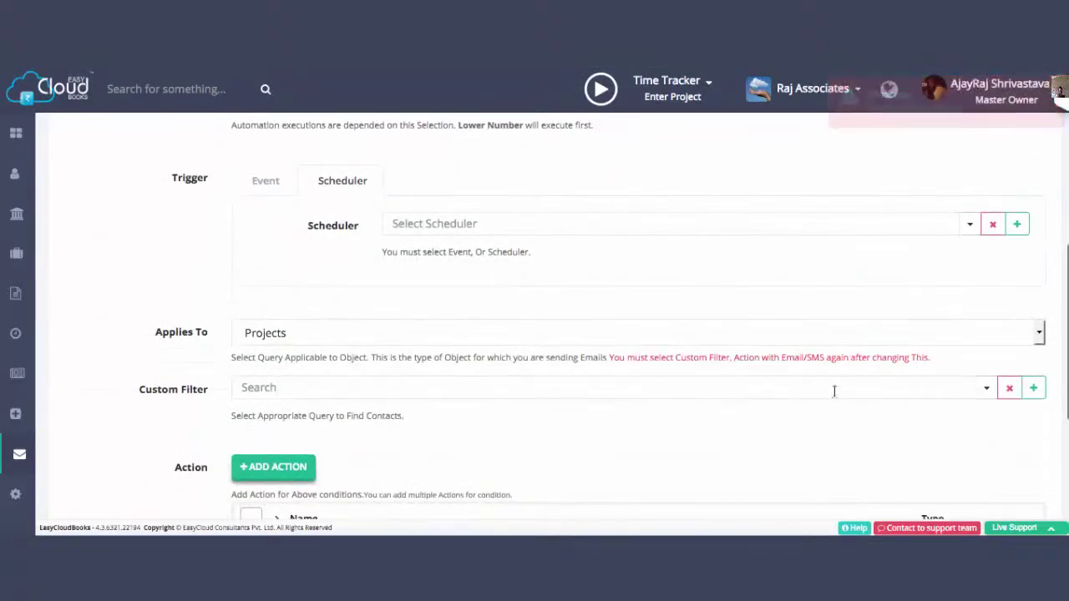
{"action": "left_click", "coordinate": [400, 223]}
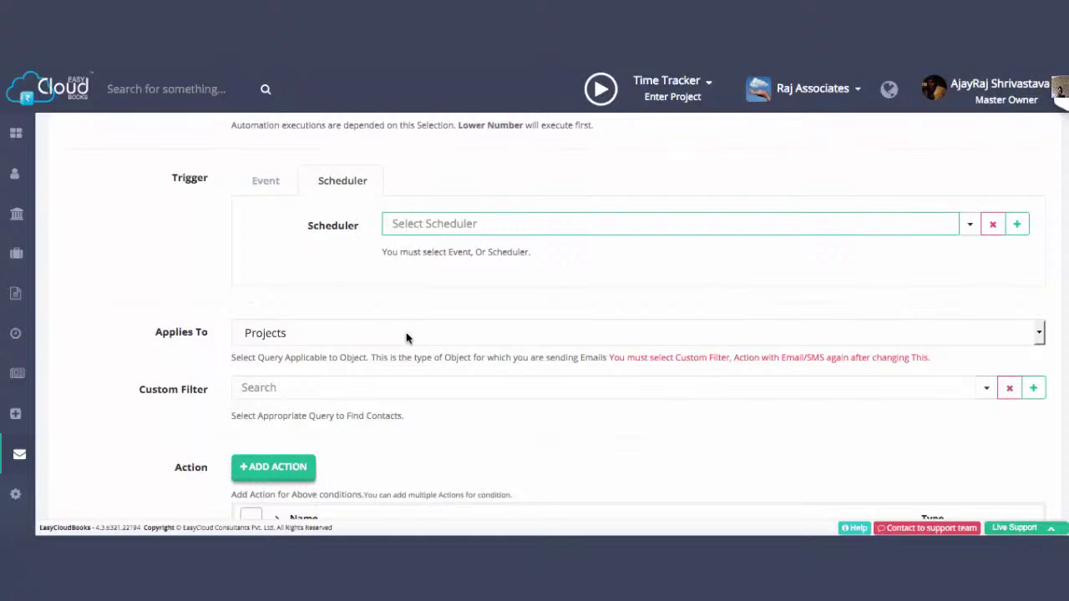
{"action": "scroll", "coordinate": [408, 337], "scroll_direction": "down", "scroll_amount": 1}
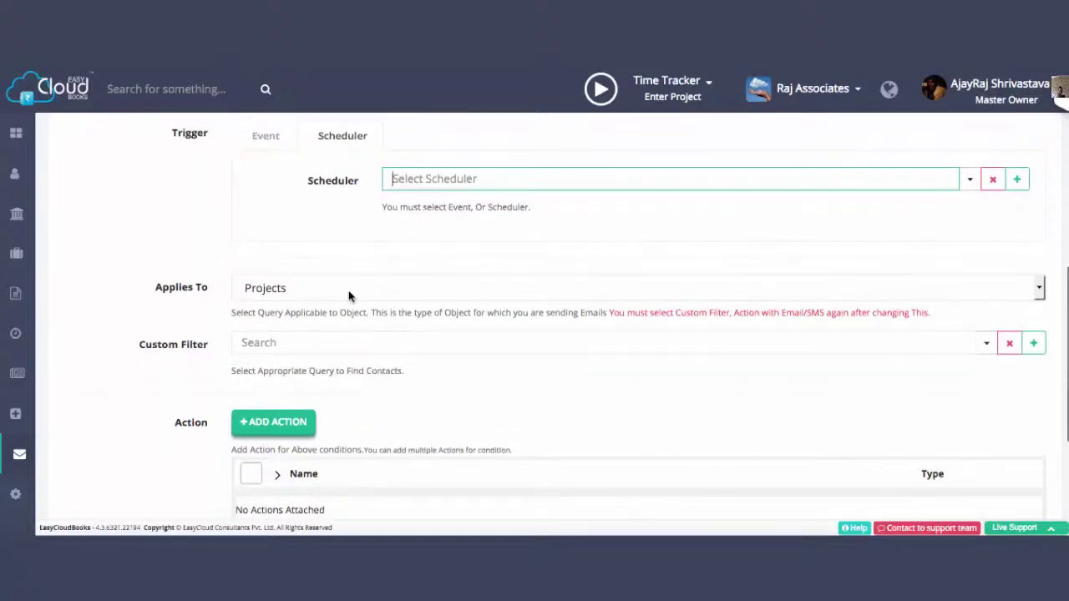
{"action": "left_click", "coordinate": [325, 348]}
{"action": "scroll", "coordinate": [325, 350], "scroll_direction": "down", "scroll_amount": 1}
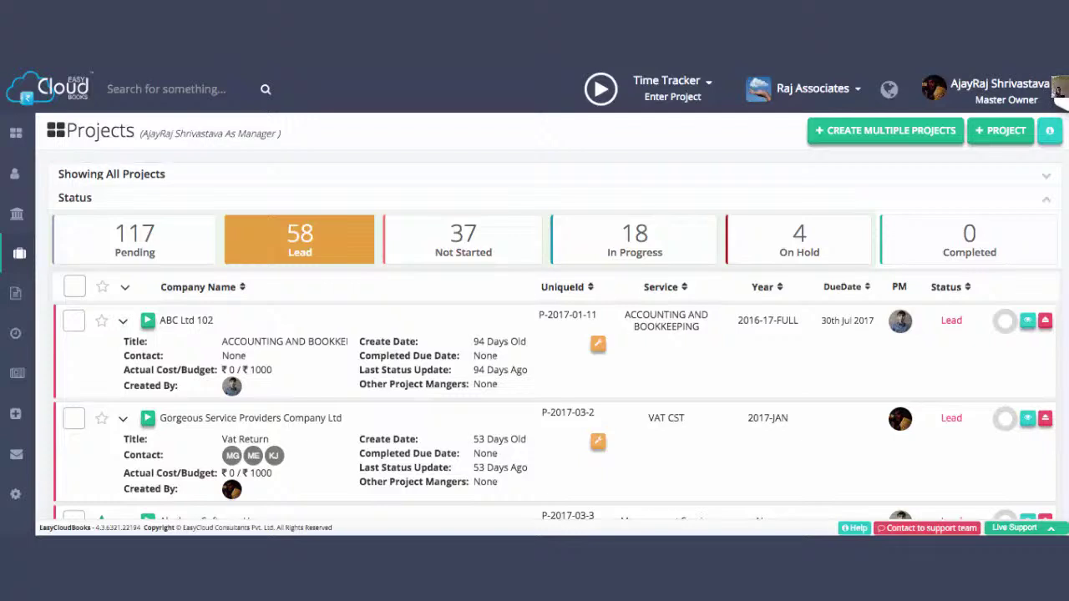
- Save a Lead status note on the ABC Ltd 102 project reading "sir ive called him he will come on 5th", dated 05/05/2017
{"action": "left_click", "coordinate": [951, 326]}
{"action": "left_click", "coordinate": [831, 324]}
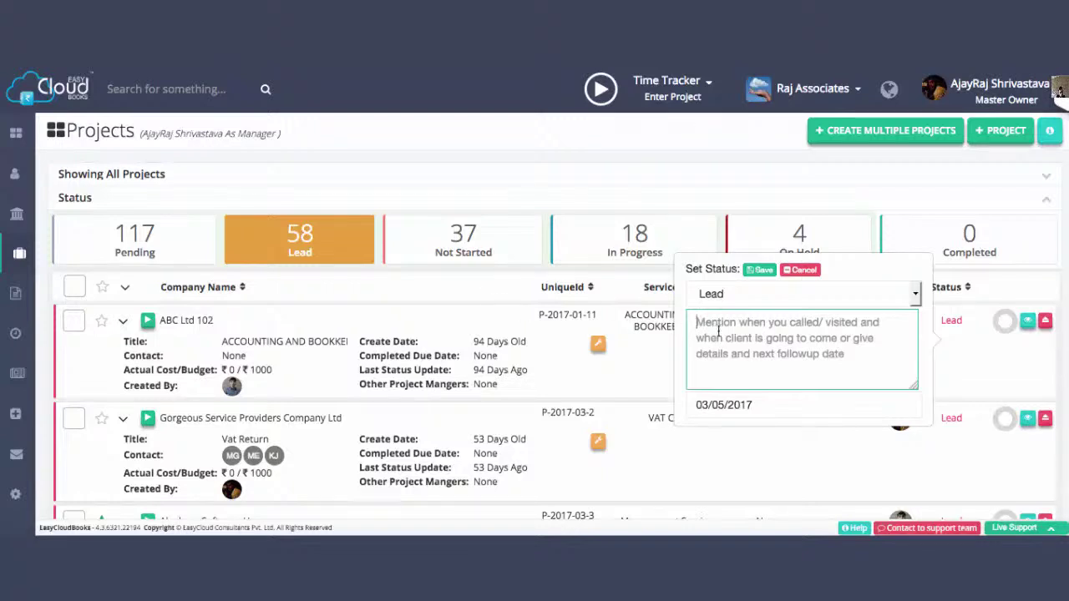
{"action": "type", "text": "si"}
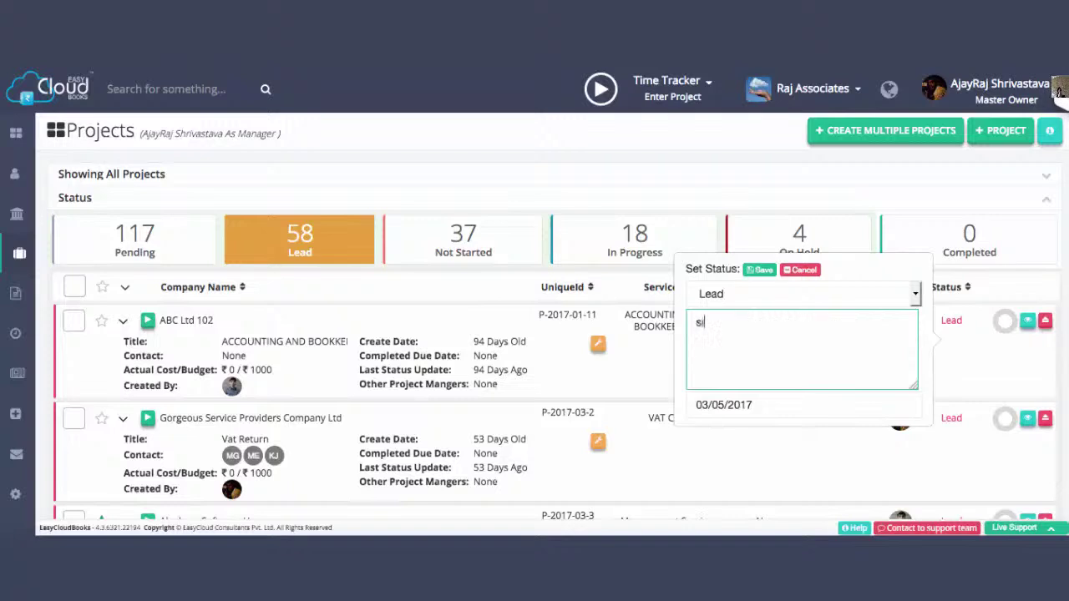
{"action": "type", "text": "r ive called him he will come on"}
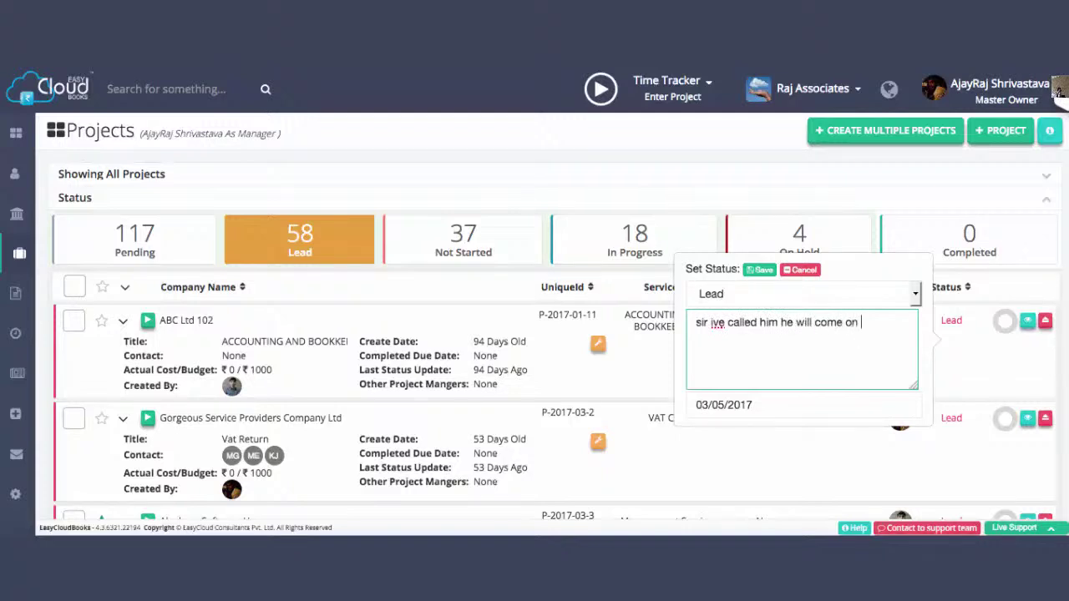
{"action": "type", "text": " 5th"}
{"action": "left_click", "coordinate": [716, 405]}
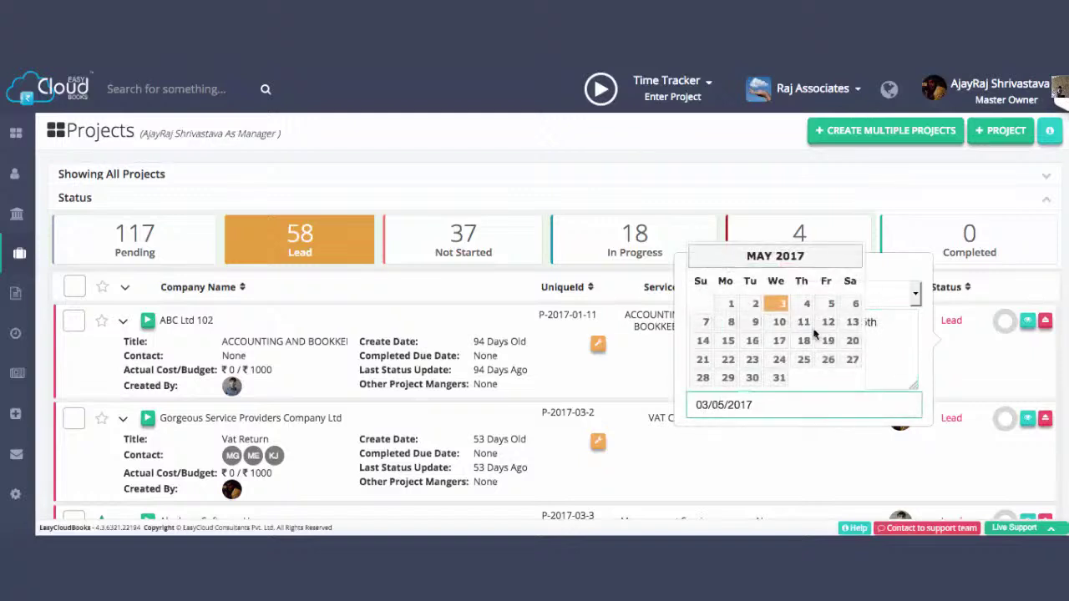
{"action": "left_click", "coordinate": [832, 304]}
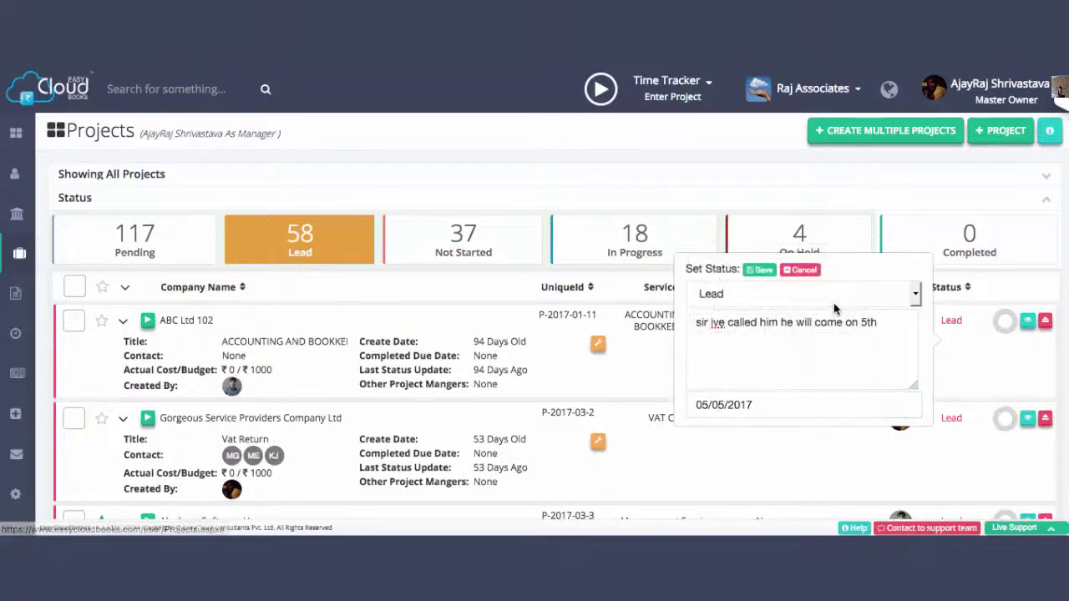
{"action": "left_click", "coordinate": [760, 270]}
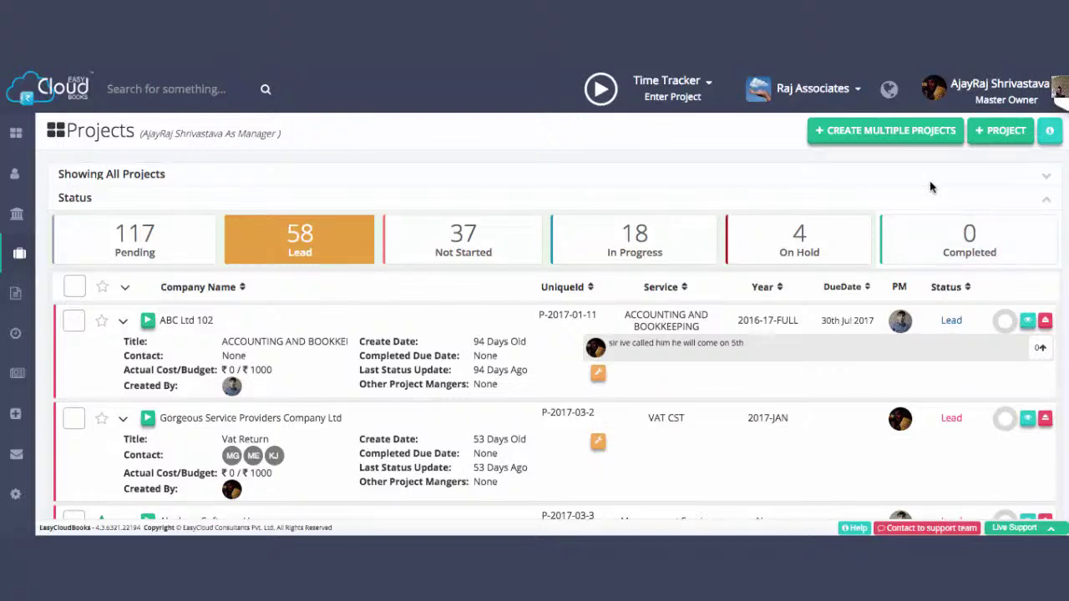
- Review the notifications about missed statements and project updates, and close the list
{"action": "left_click", "coordinate": [477, 256]}
{"action": "left_click", "coordinate": [889, 88]}
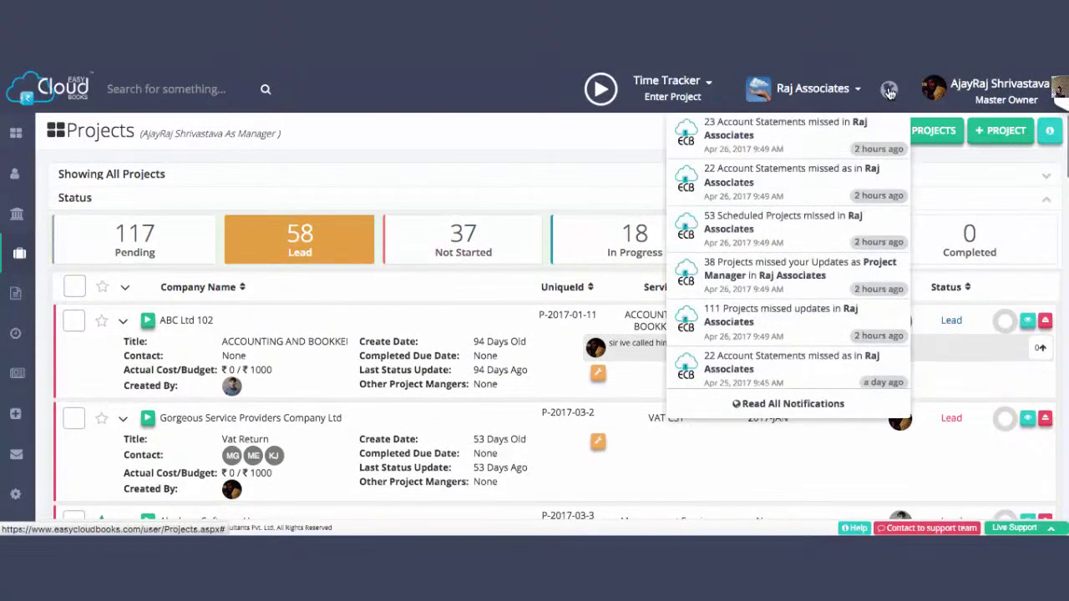
{"action": "left_click", "coordinate": [951, 177]}
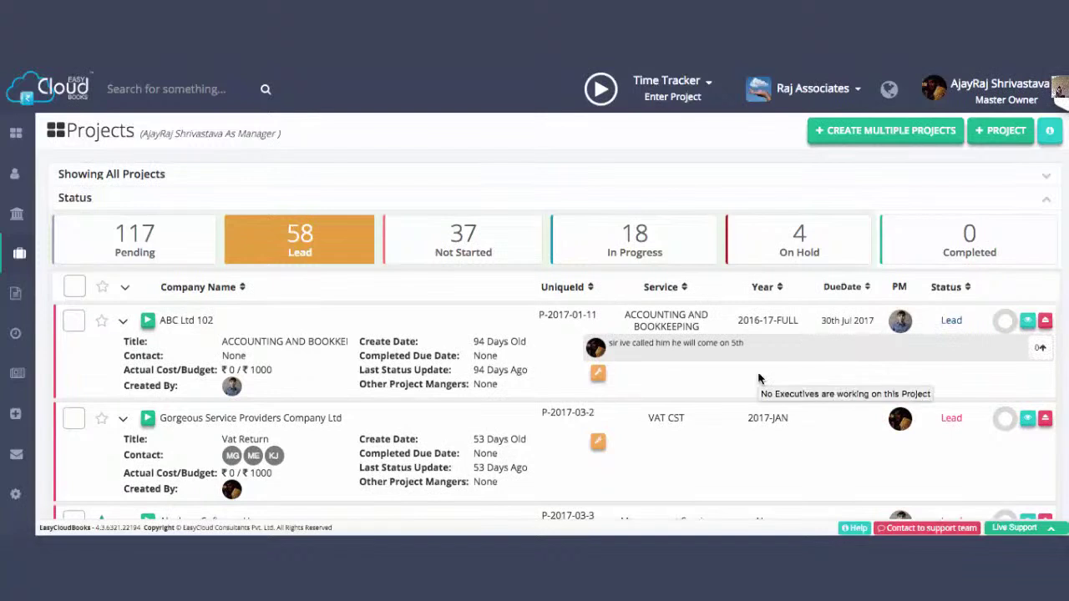
- Change the status of the Gorgeous Service Providers Company Ltd project to Not Started and save it
{"action": "left_click", "coordinate": [952, 419]}
{"action": "left_click", "coordinate": [830, 394]}
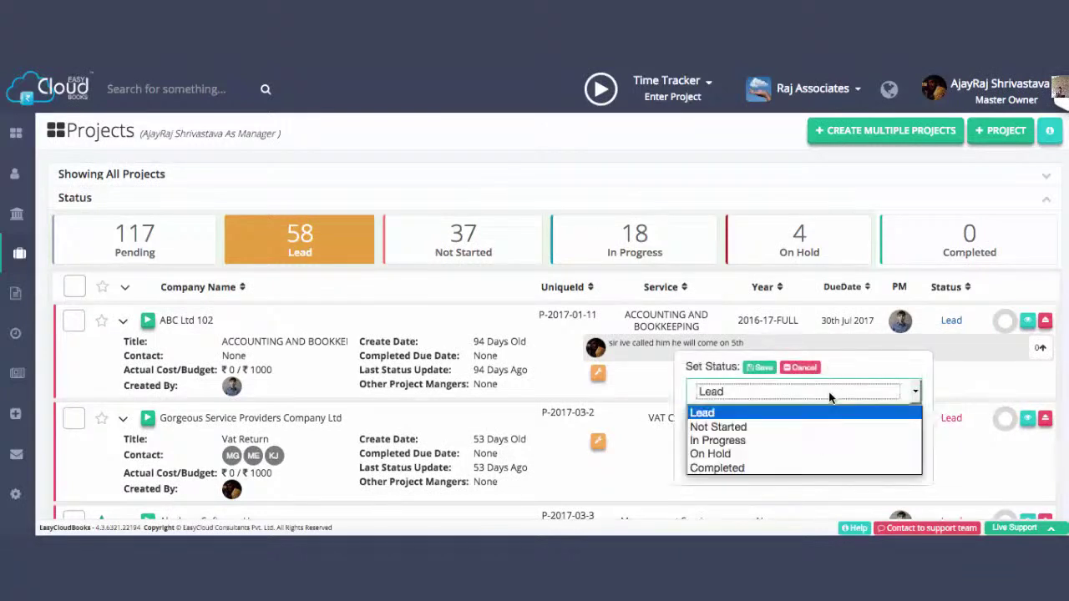
{"action": "left_click", "coordinate": [819, 427]}
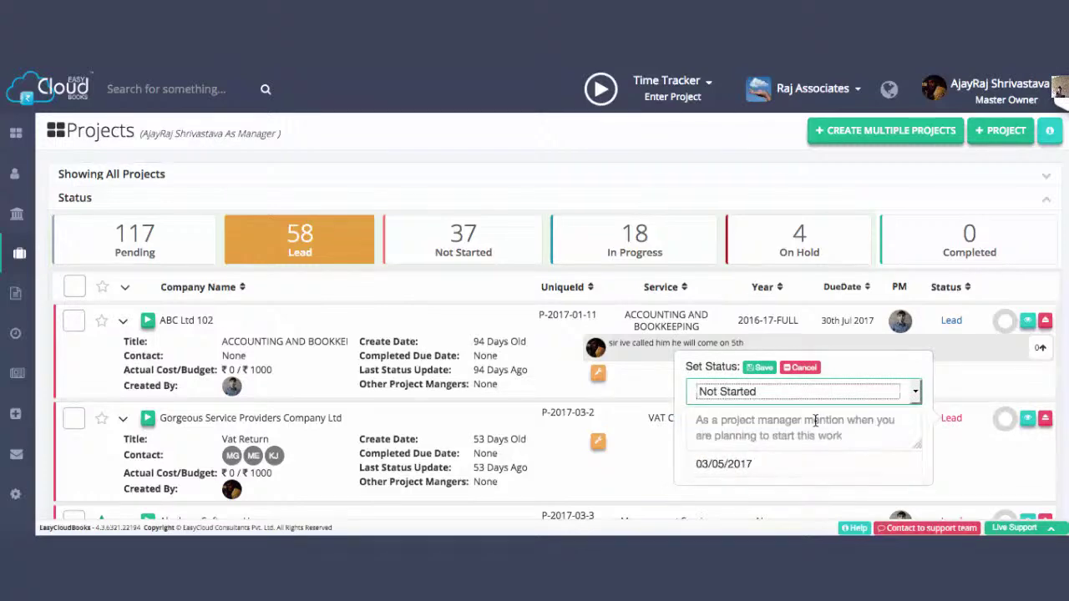
{"action": "left_click", "coordinate": [762, 368]}
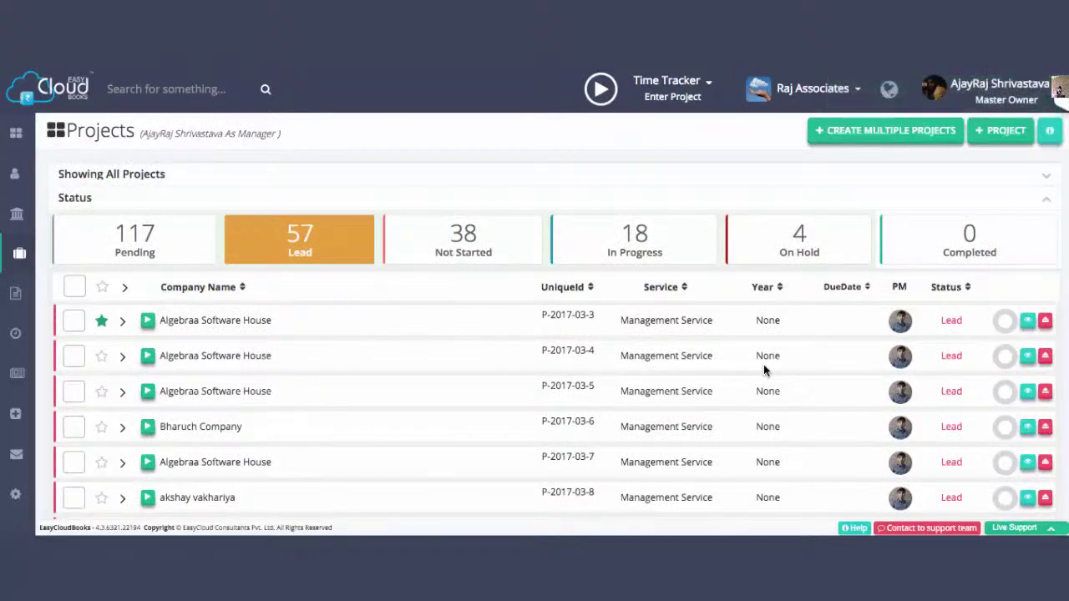
- Expand the remaining Lead projects, switch the list to Not Started projects and expand their details
{"action": "left_click", "coordinate": [127, 289]}
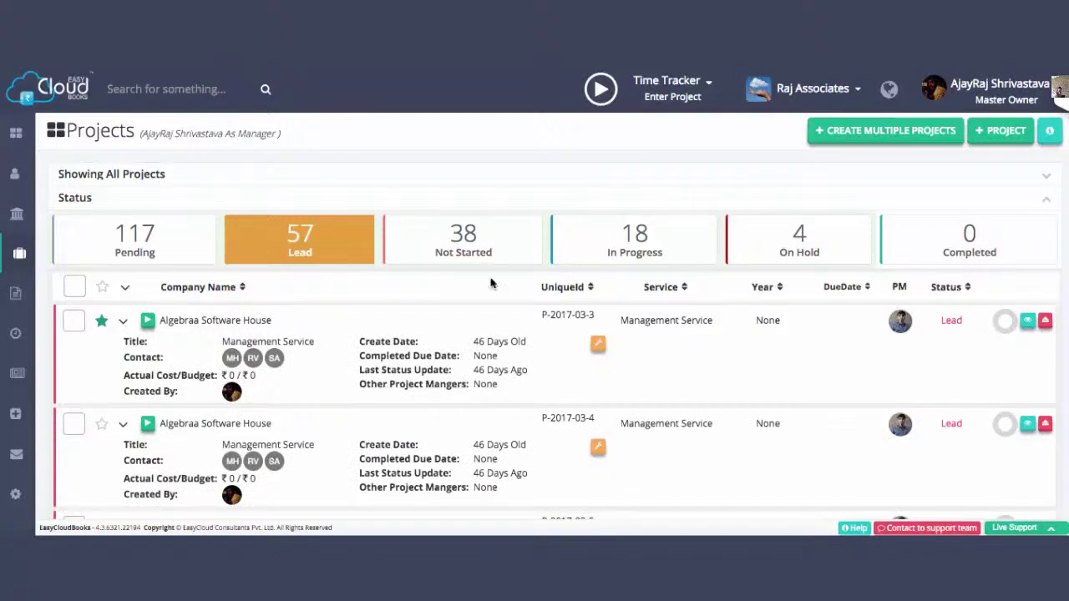
{"action": "left_click", "coordinate": [457, 253]}
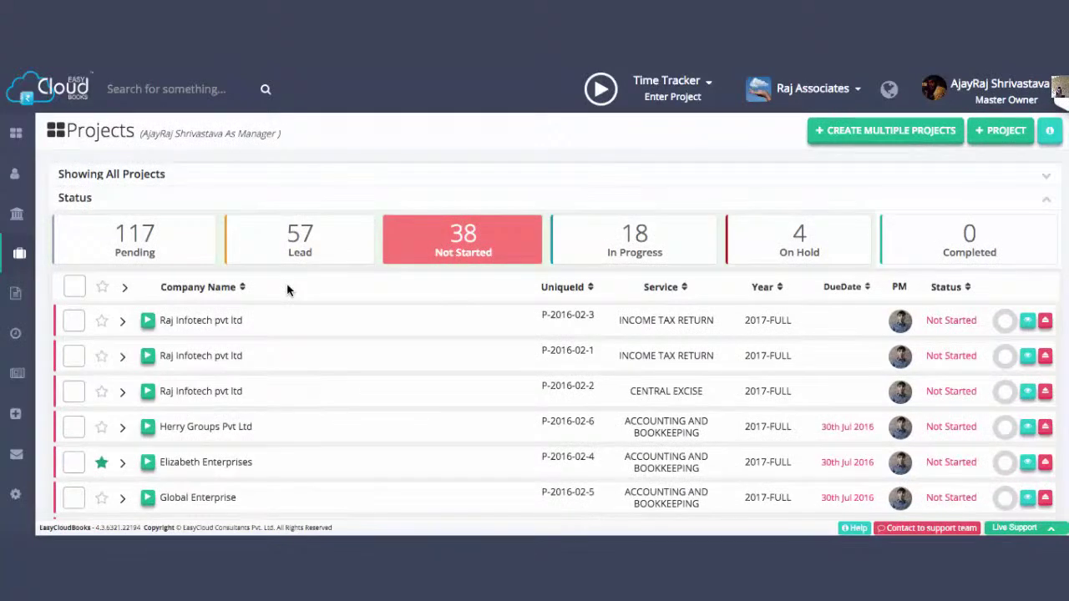
{"action": "left_click", "coordinate": [125, 290]}
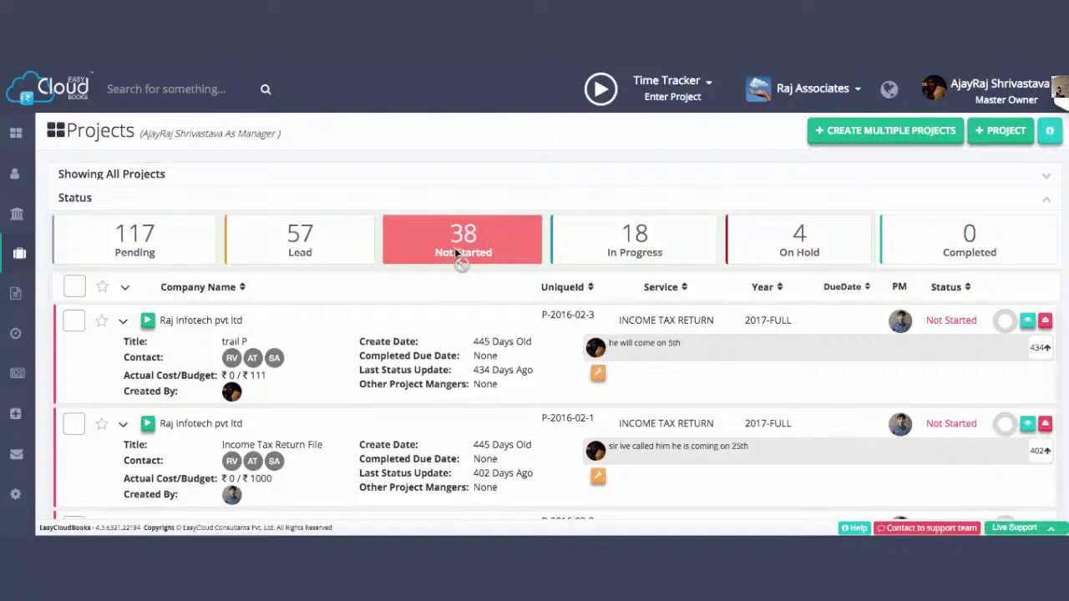
- Save a Not Started note on Raj Infotech's "trail P" project reading "i will start on 1st may", dated 01/05/2017
{"action": "left_click", "coordinate": [953, 322]}
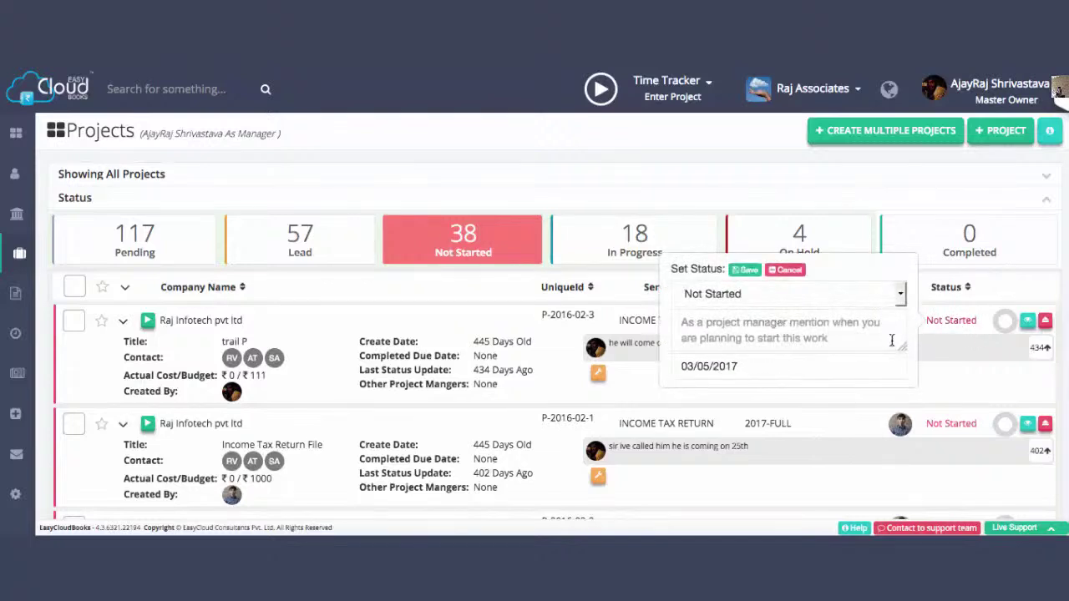
{"action": "left_click_drag", "start_coordinate": [903, 351], "coordinate": [909, 380]}
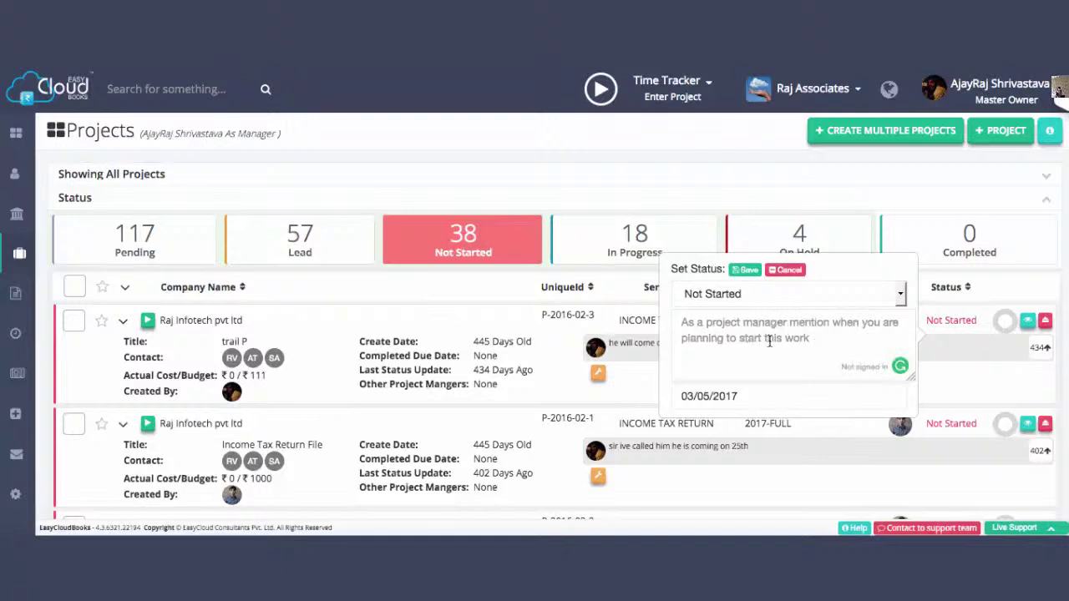
{"action": "left_click", "coordinate": [685, 327]}
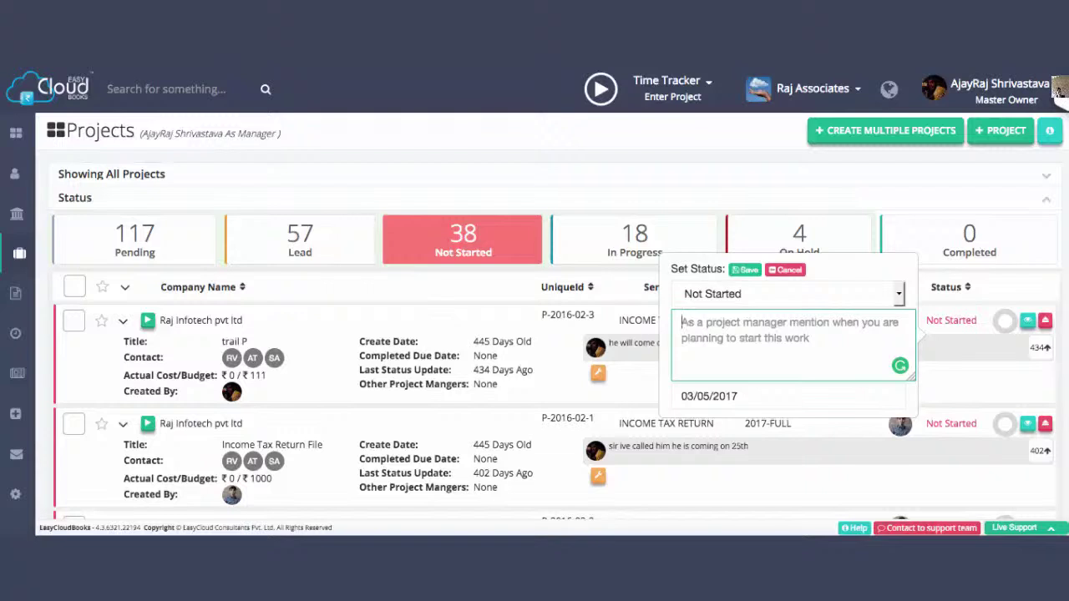
{"action": "type", "text": "i will start on 1st may"}
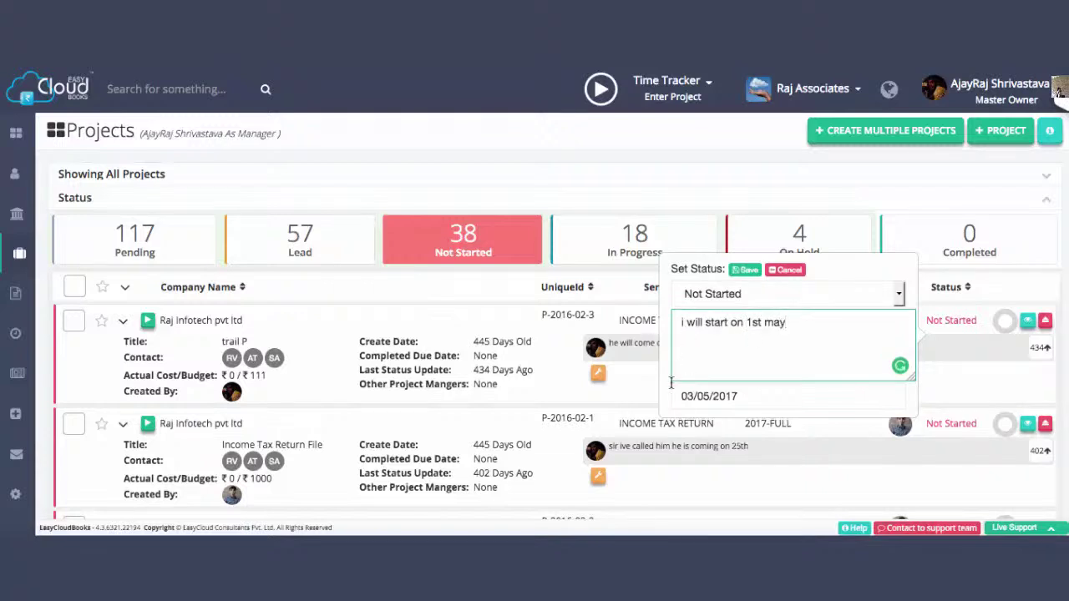
{"action": "left_click", "coordinate": [694, 397]}
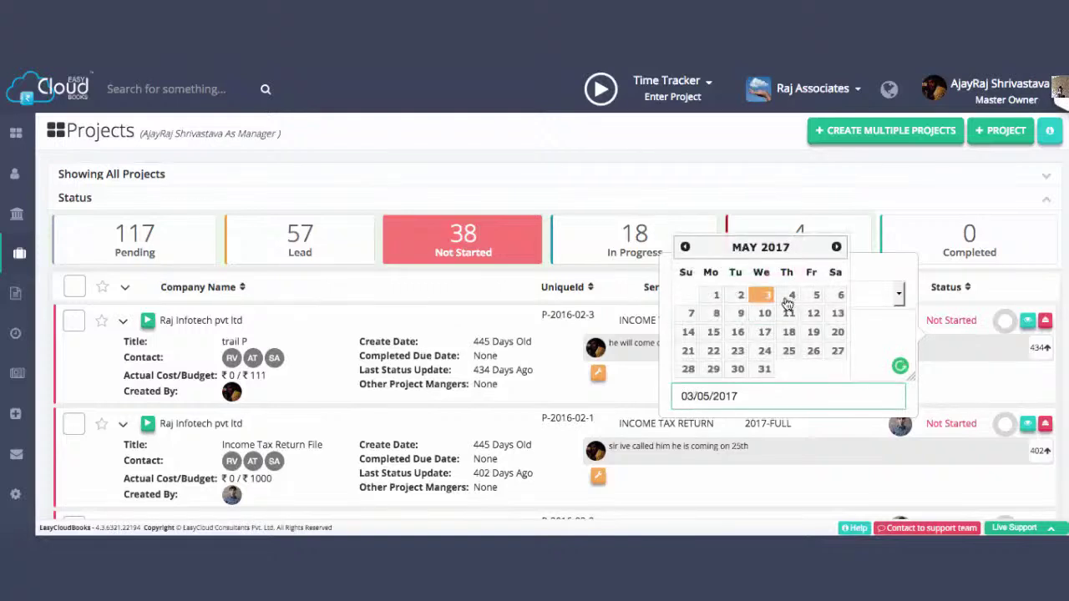
{"action": "left_click", "coordinate": [716, 296]}
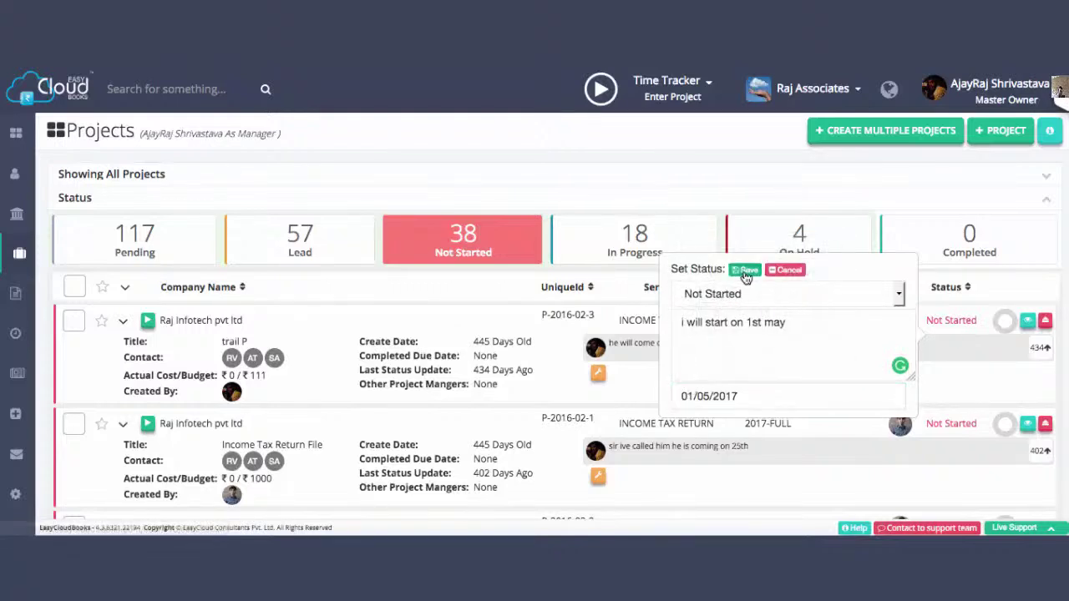
{"action": "left_click", "coordinate": [746, 272]}
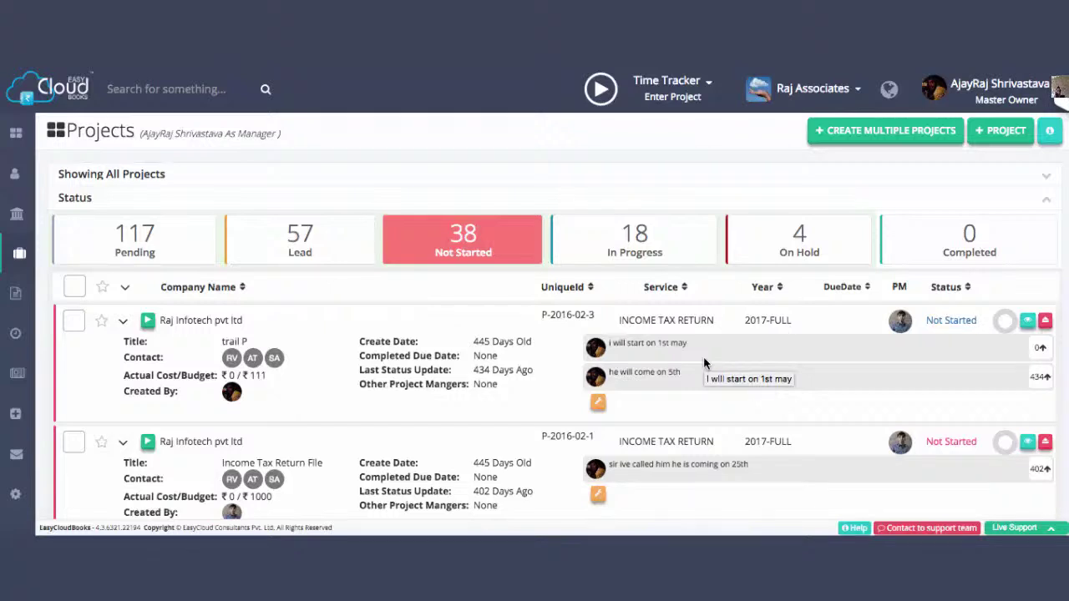
- Switch the list to In Progress projects and expand the details of the ABCDE PVT LTd 2222 project
{"action": "left_click", "coordinate": [929, 326]}
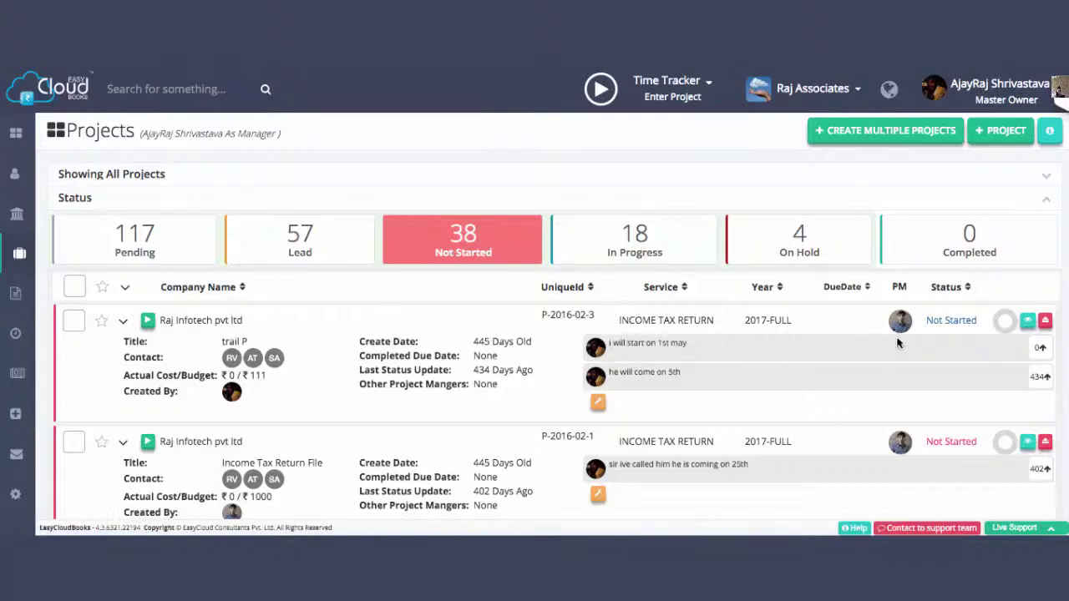
{"action": "left_click", "coordinate": [650, 259]}
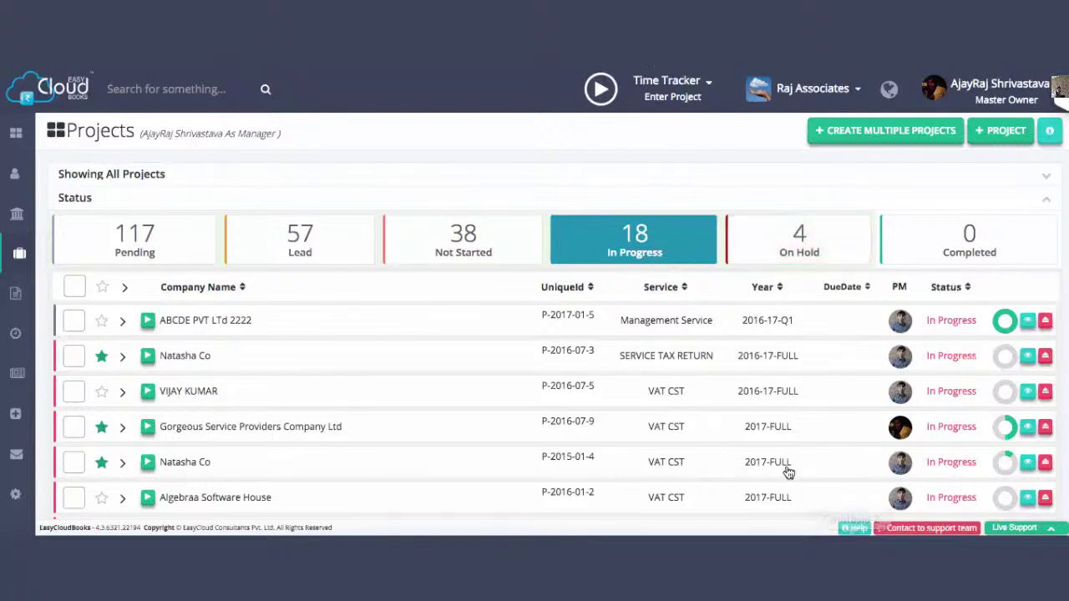
{"action": "left_click", "coordinate": [122, 322]}
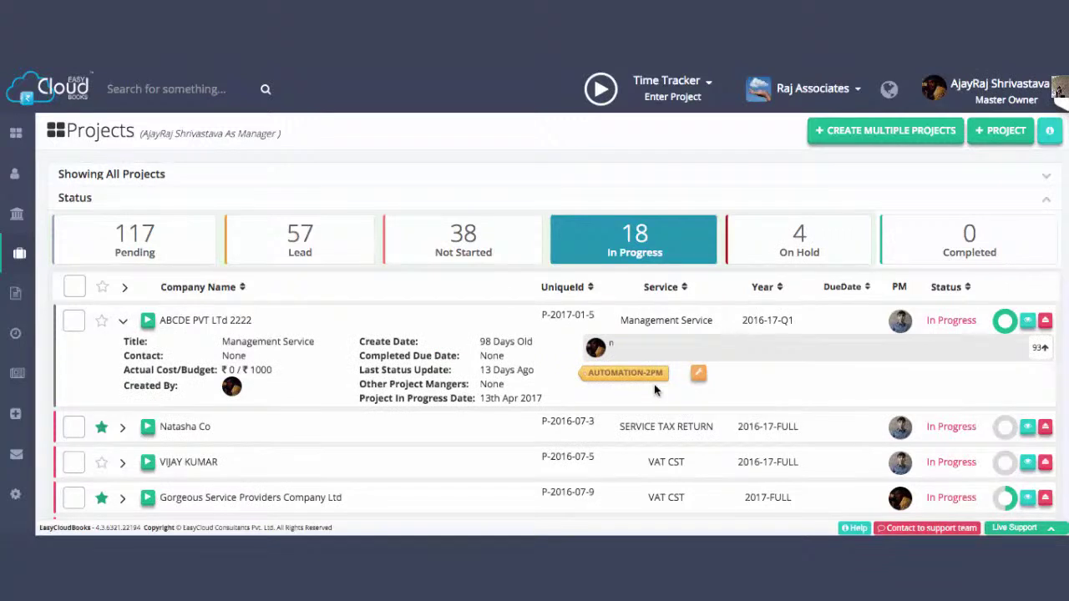
- Examine the In Progress note and date fields in ABCDE PVT LTd 2222's status form, enlarging the note area, and close it without saving
{"action": "left_click", "coordinate": [963, 329]}
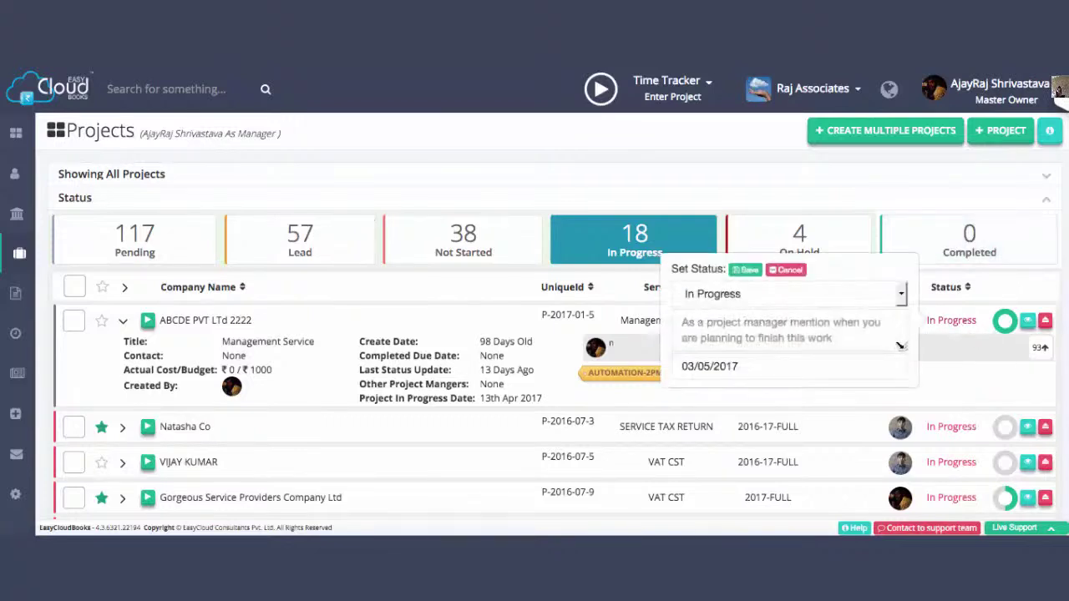
{"action": "left_click_drag", "start_coordinate": [907, 349], "coordinate": [918, 398]}
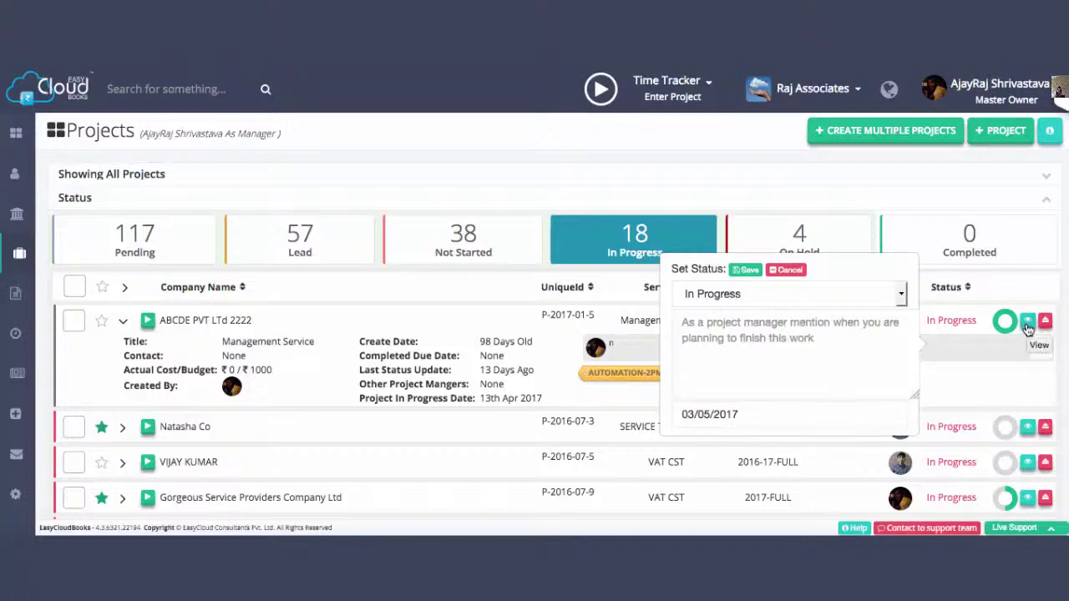
{"action": "scroll", "coordinate": [1028, 330], "scroll_direction": "down", "scroll_amount": 2}
{"action": "scroll", "coordinate": [1028, 330], "scroll_direction": "up", "scroll_amount": 2}
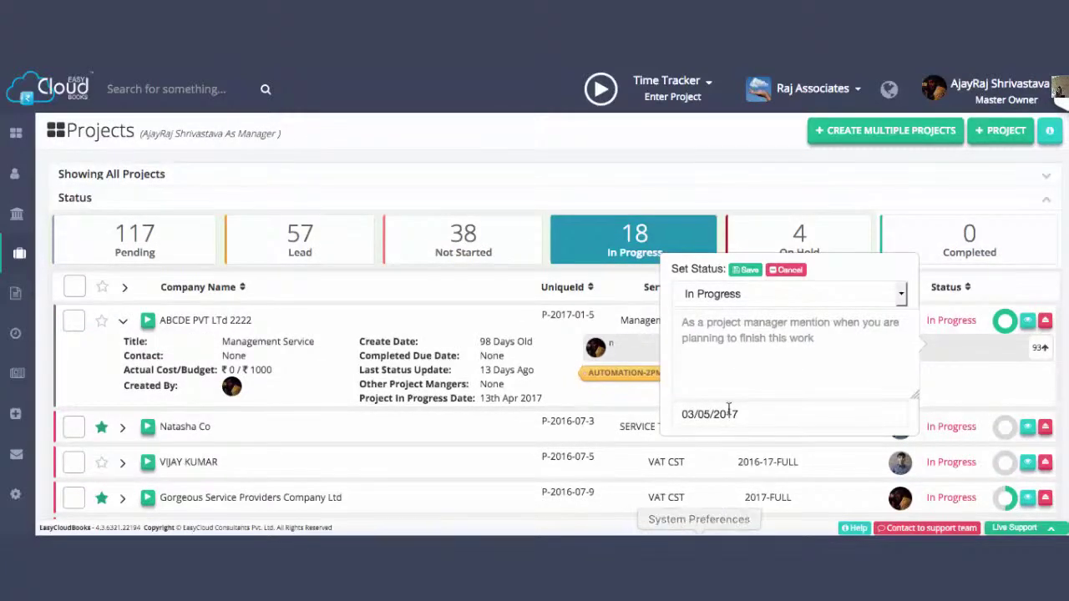
{"action": "left_click", "coordinate": [717, 362]}
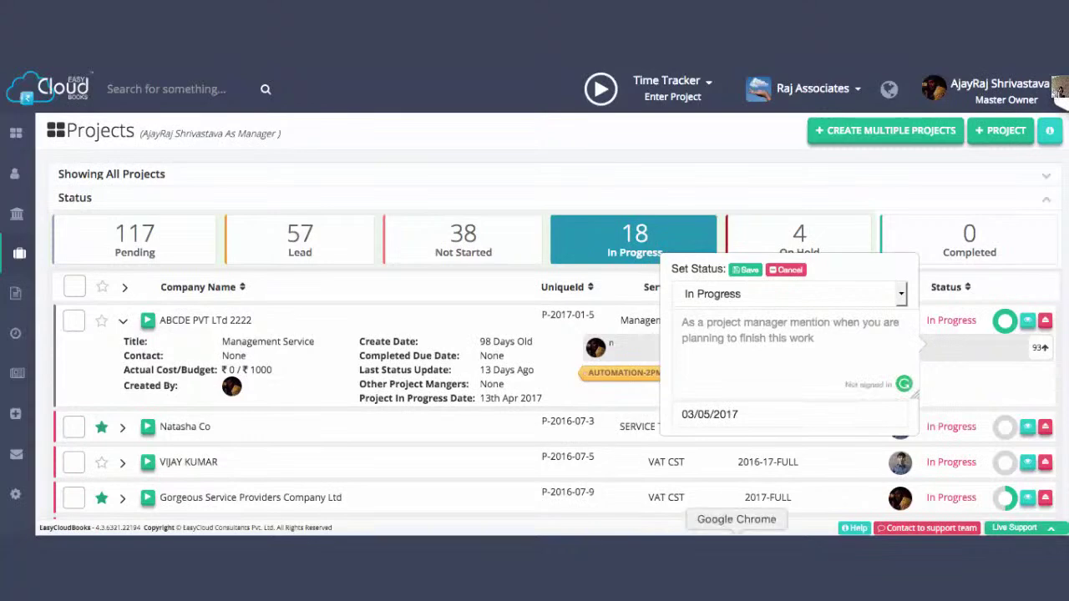
{"action": "left_click", "coordinate": [789, 268]}
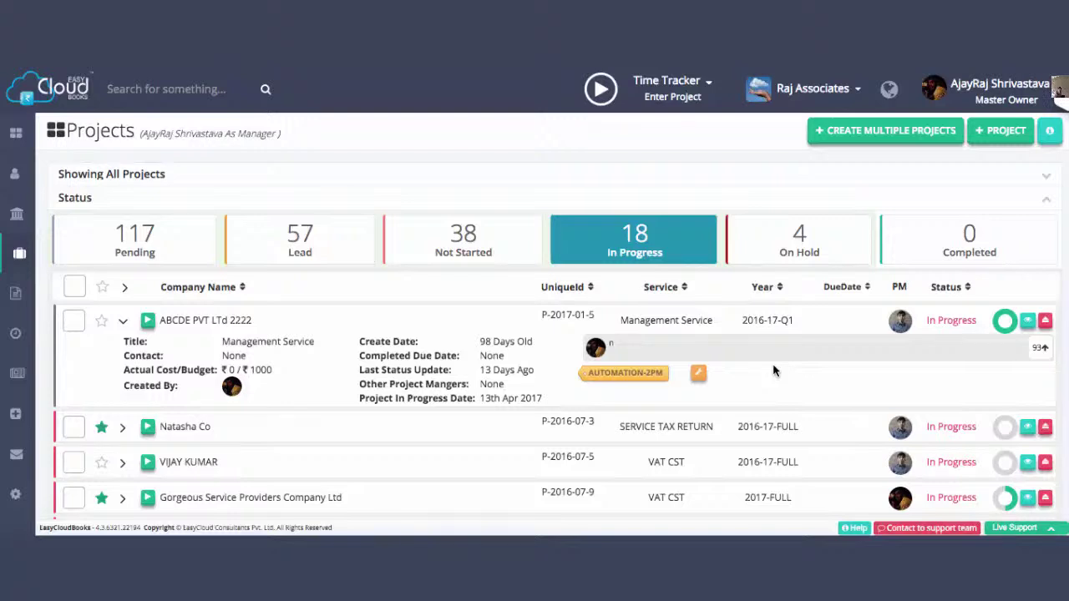
- Among the On Hold projects, expand ABC Ltd 102, examine its status note form and close it without saving
{"action": "left_click", "coordinate": [807, 250]}
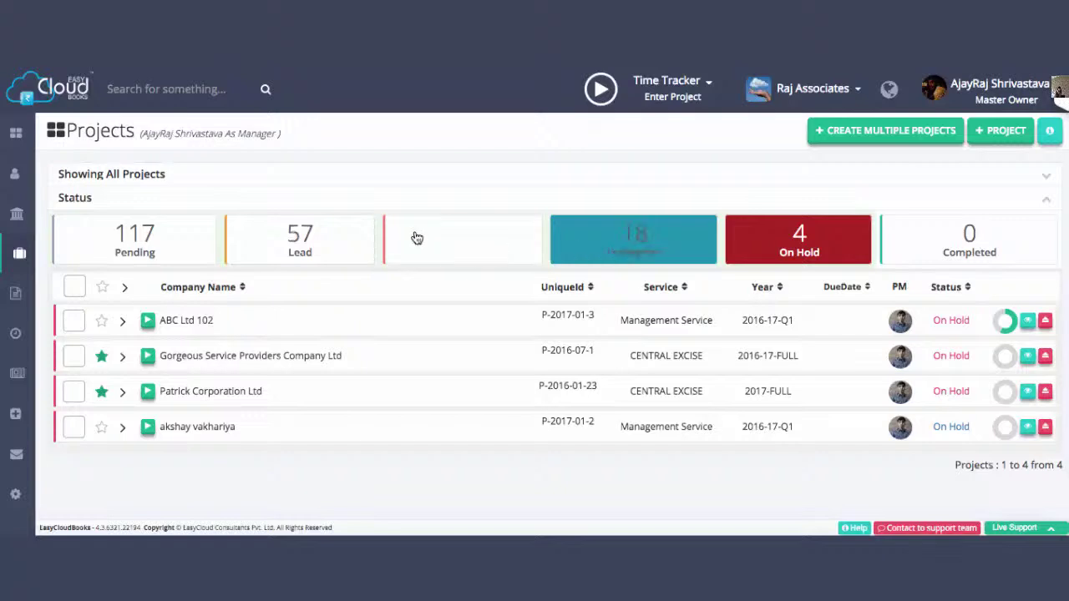
{"action": "left_click", "coordinate": [122, 323]}
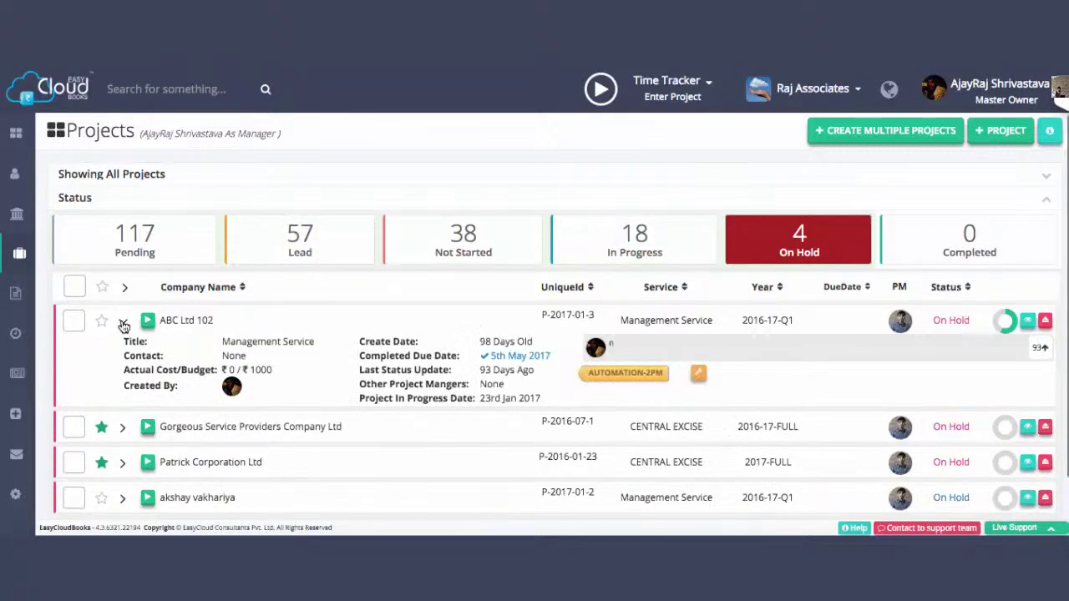
{"action": "left_click", "coordinate": [954, 322]}
{"action": "left_click", "coordinate": [806, 320]}
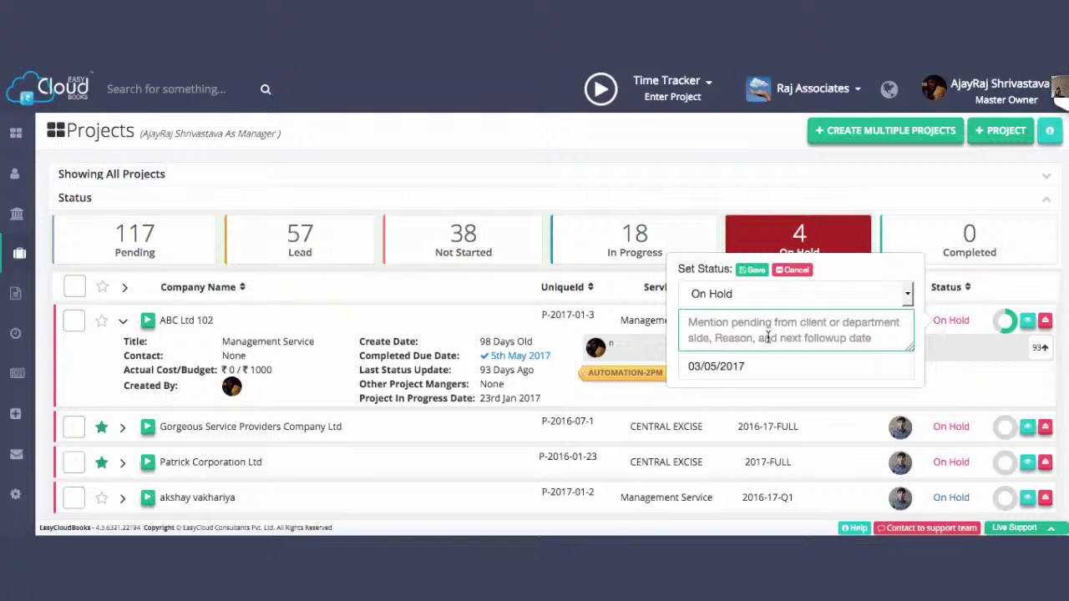
{"action": "left_click_drag", "start_coordinate": [910, 348], "coordinate": [918, 372]}
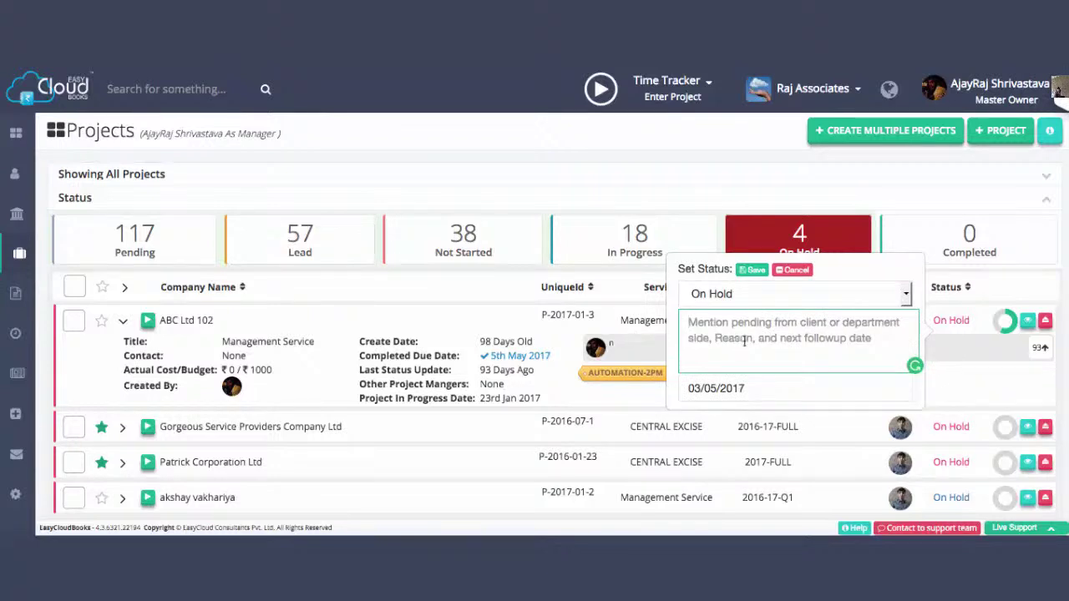
{"action": "left_click", "coordinate": [795, 271]}
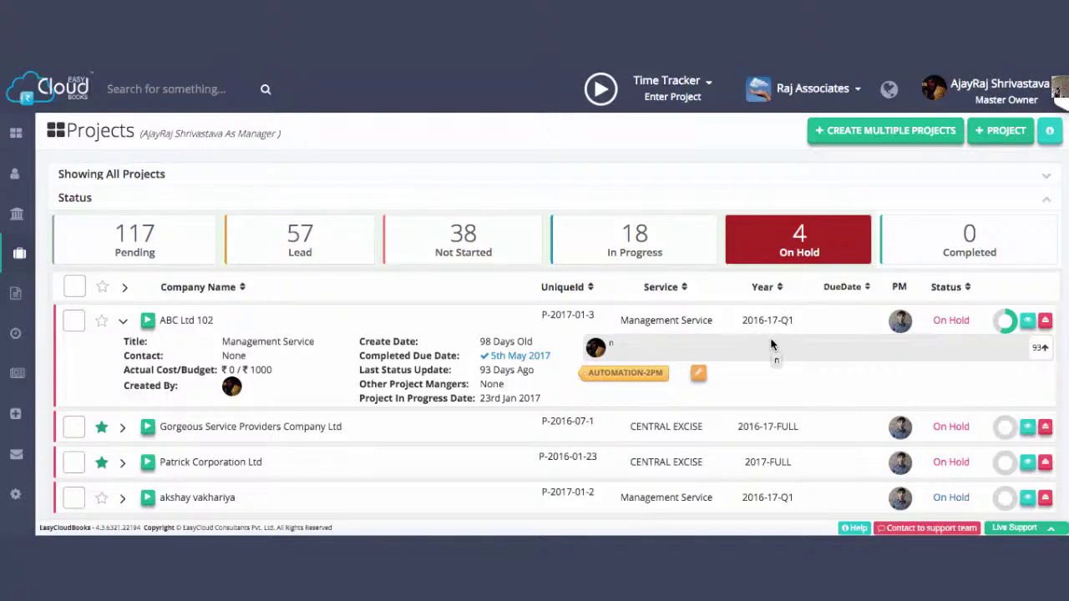
- Check the list of Completed projects and reopen the Projects page
{"action": "left_click", "coordinate": [935, 259]}
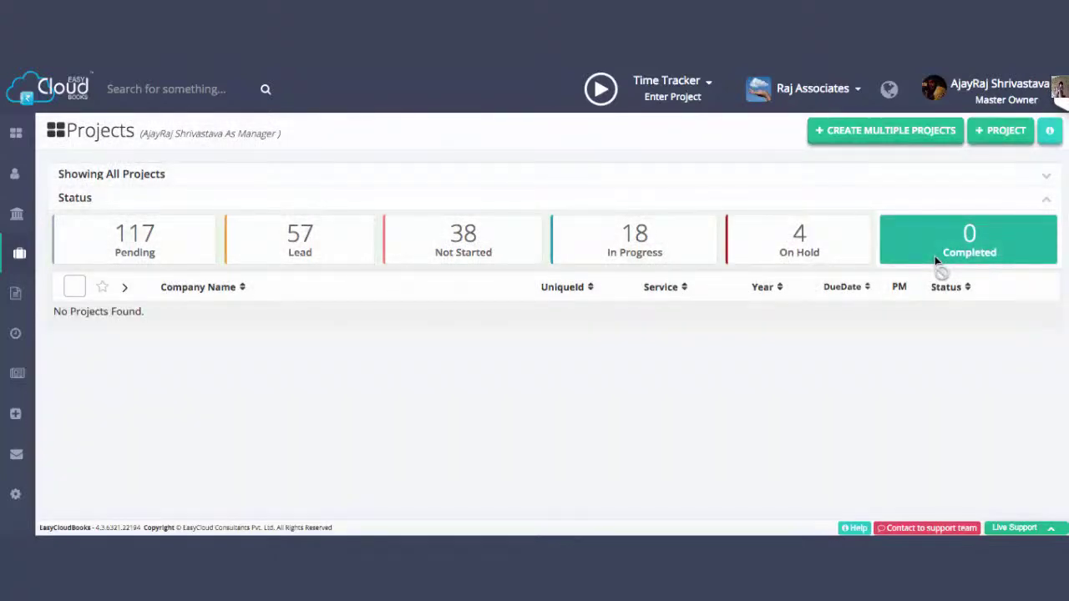
{"action": "left_click", "coordinate": [594, 259]}
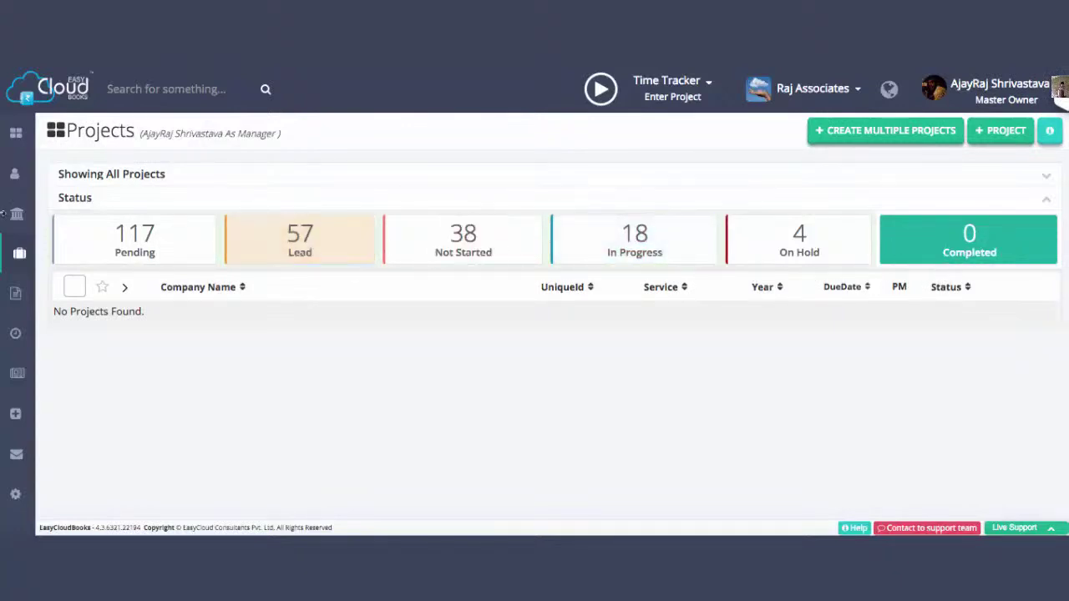
{"action": "mouse_move", "coordinate": [20, 253]}
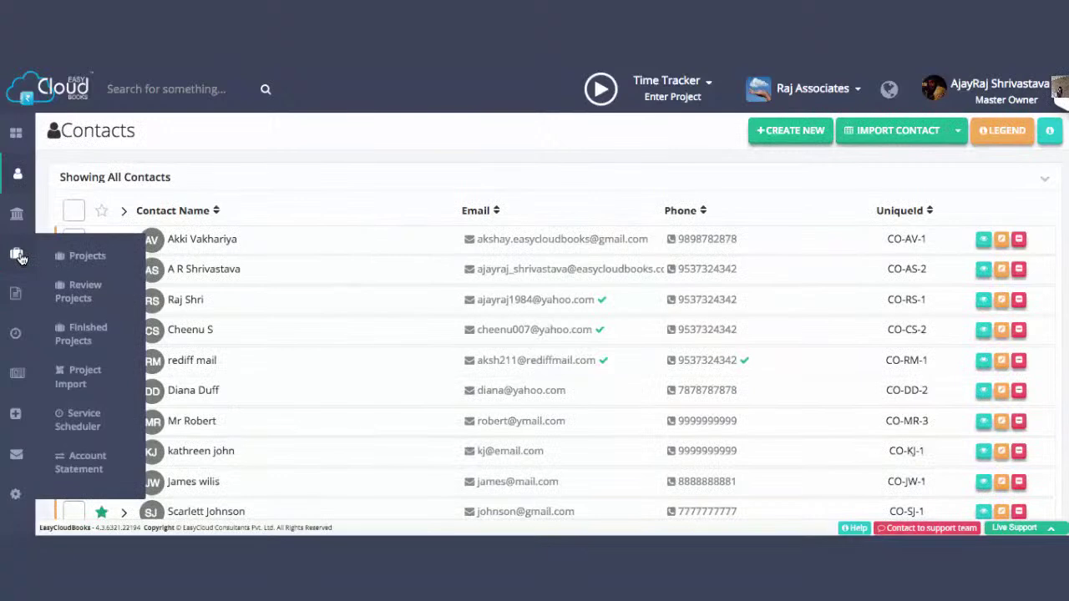
{"action": "left_click", "coordinate": [92, 259]}
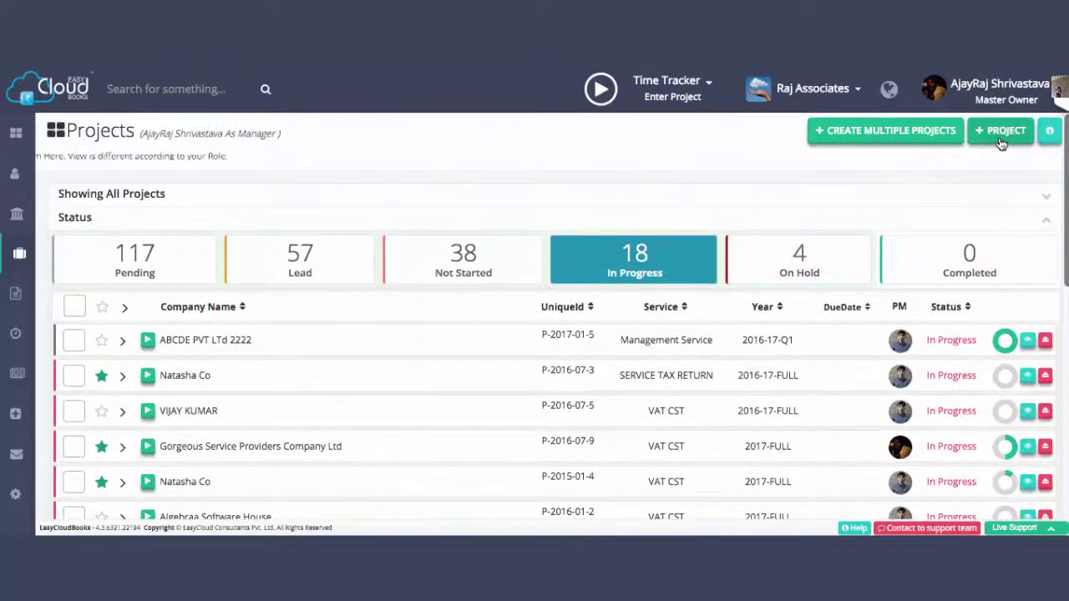
- Look at the options for creating a single project and multiple projects, and return to the Projects list
{"action": "left_click", "coordinate": [998, 144]}
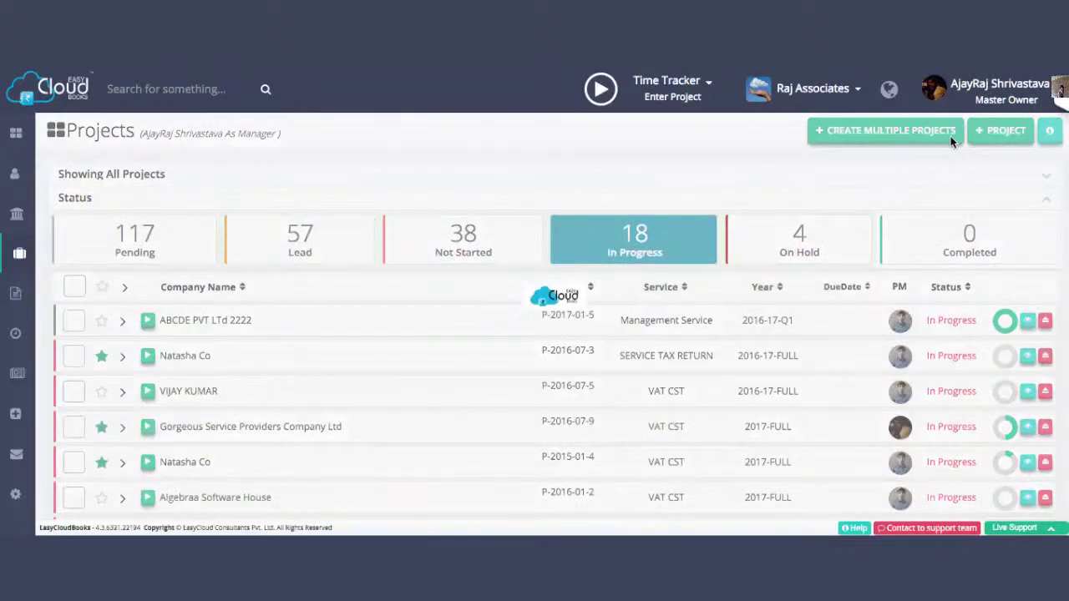
{"action": "left_click", "coordinate": [903, 139]}
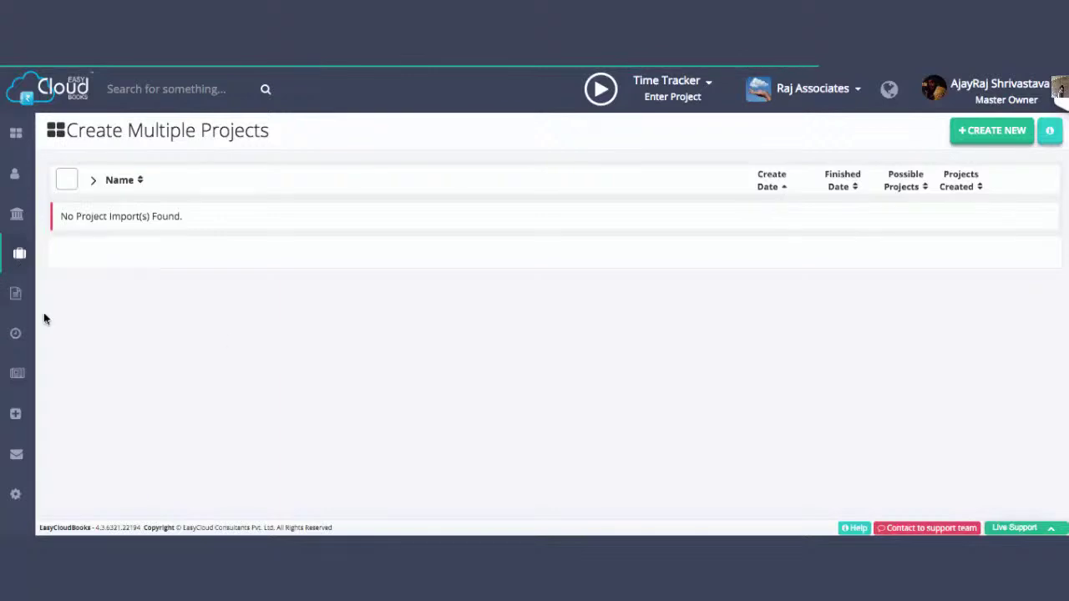
{"action": "left_click", "coordinate": [17, 413]}
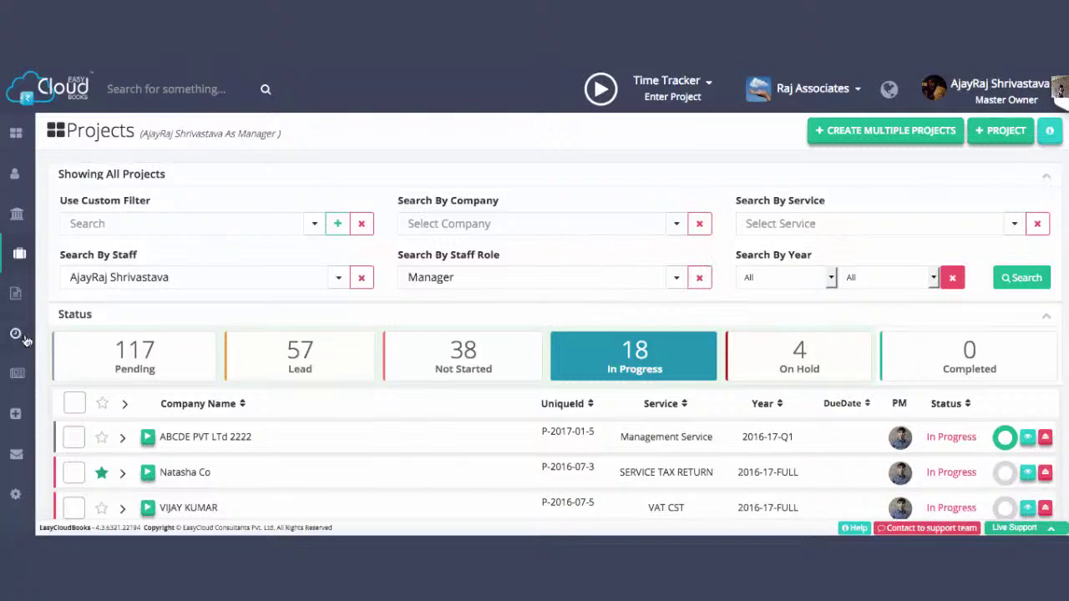
- Filter the projects by the INCOME TAX RETURN service and clear that filter
{"action": "left_click", "coordinate": [1046, 180]}
{"action": "left_click", "coordinate": [1047, 181]}
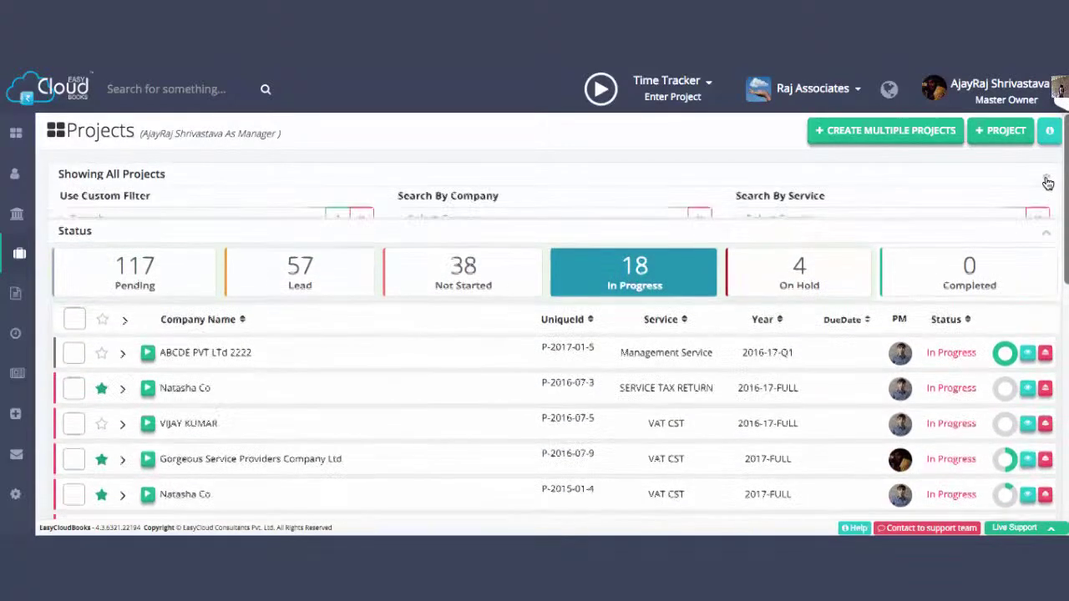
{"action": "left_click", "coordinate": [833, 223]}
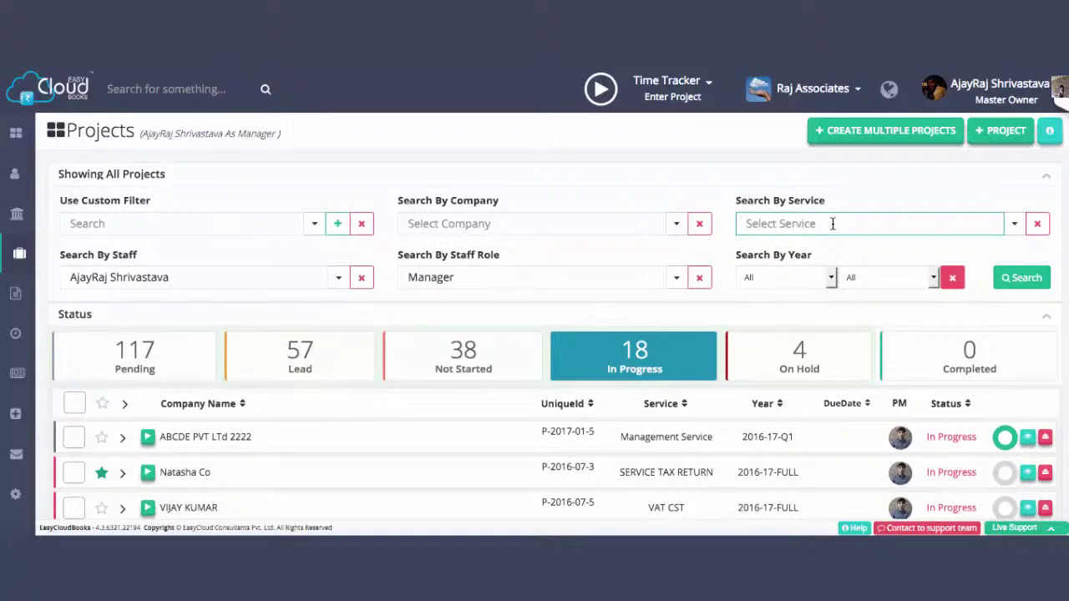
{"action": "type", "text": "inc"}
{"action": "left_click", "coordinate": [812, 250]}
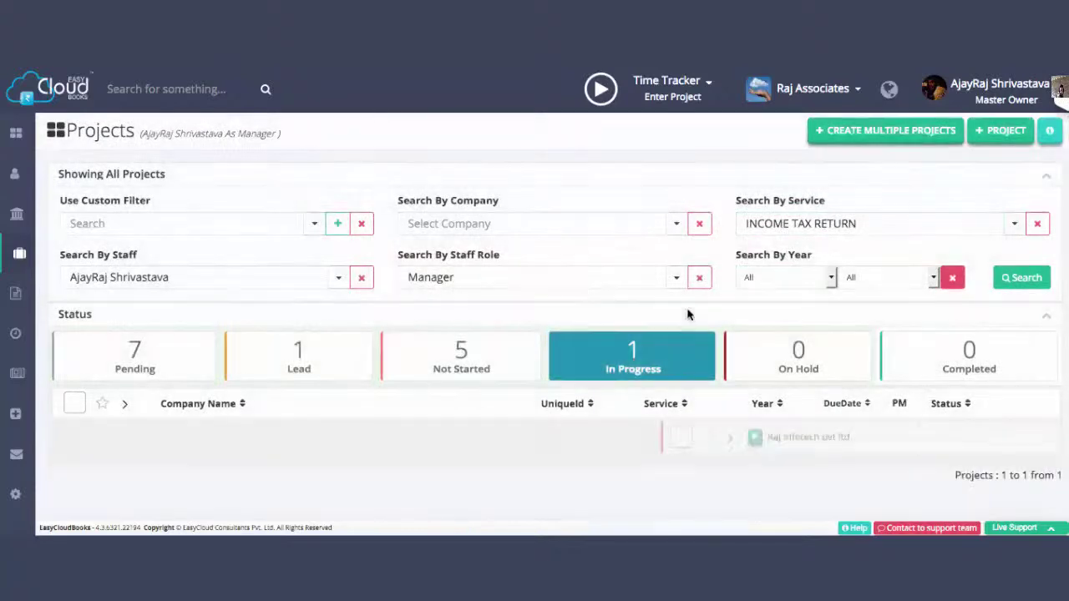
{"action": "left_click", "coordinate": [1038, 223]}
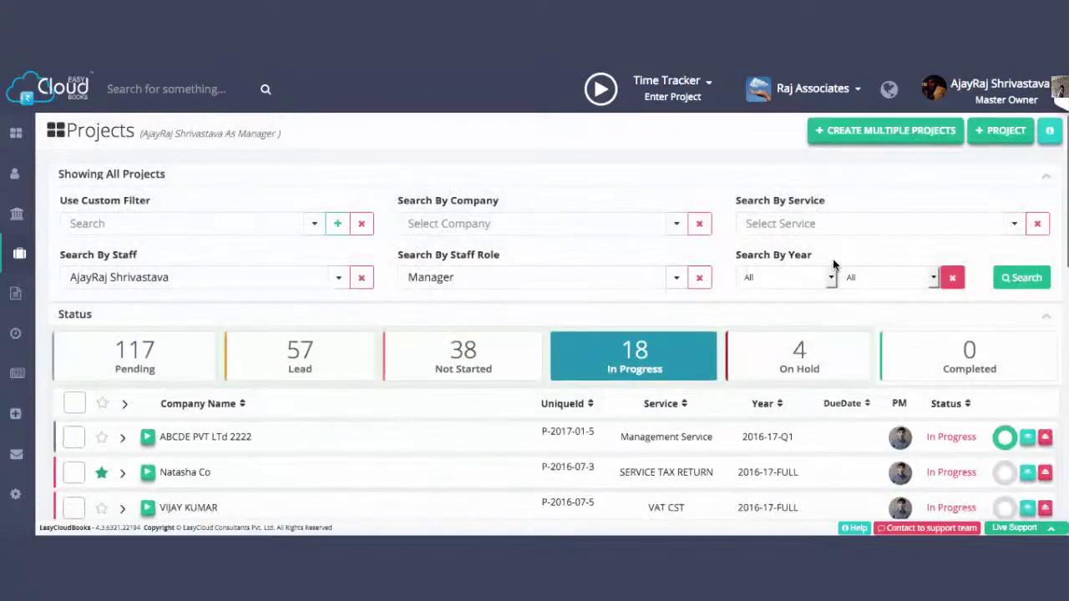
- Examine the year filter choices and the custom query builder's rule fields, and close both without applying anything
{"action": "left_click", "coordinate": [797, 284]}
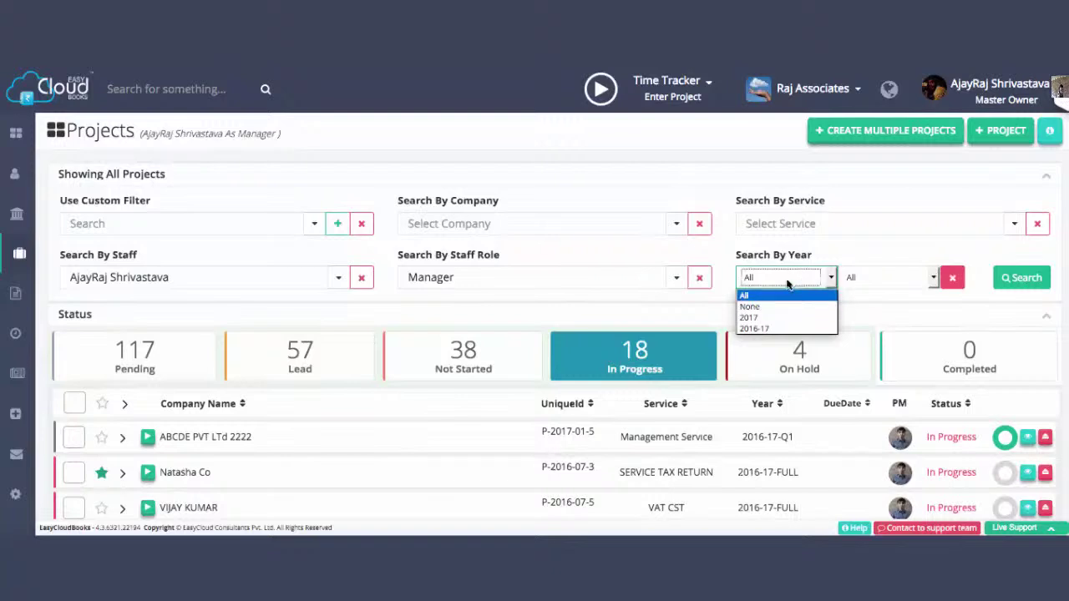
{"action": "left_click", "coordinate": [762, 248]}
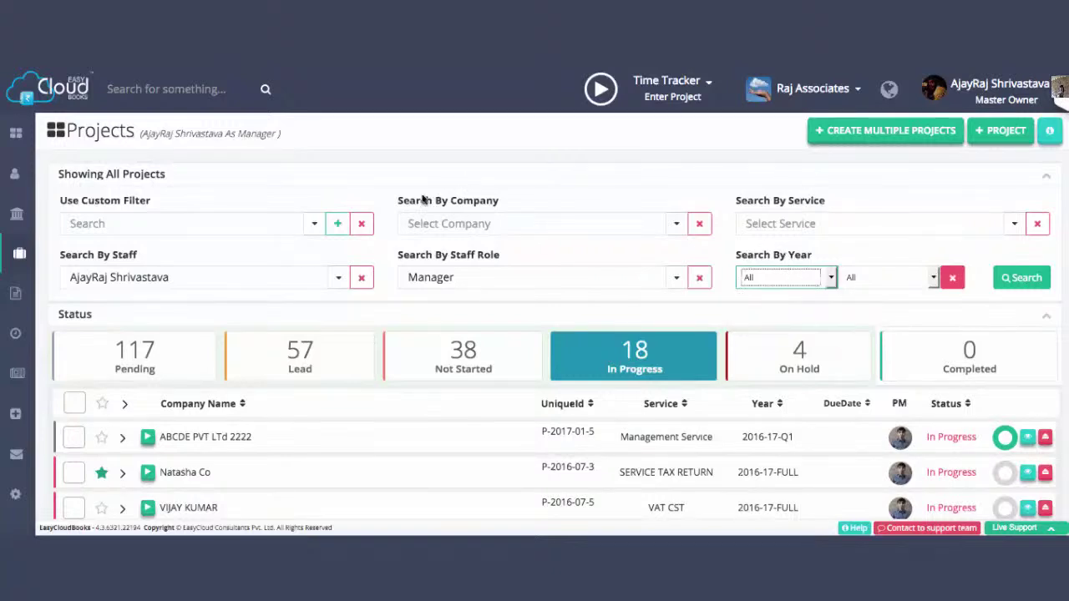
{"action": "left_click", "coordinate": [340, 225]}
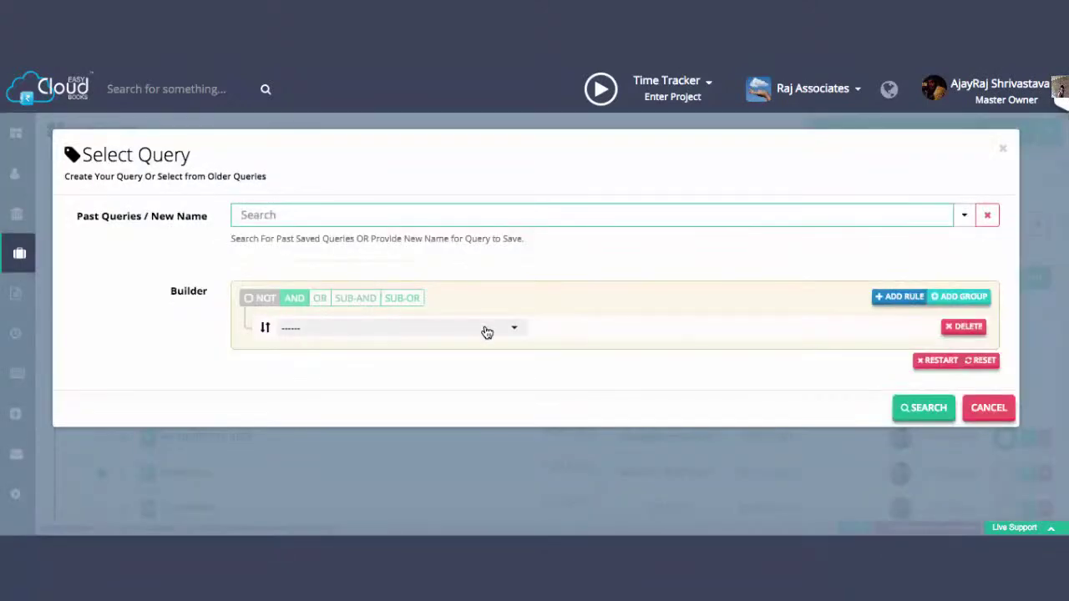
{"action": "left_click", "coordinate": [487, 332]}
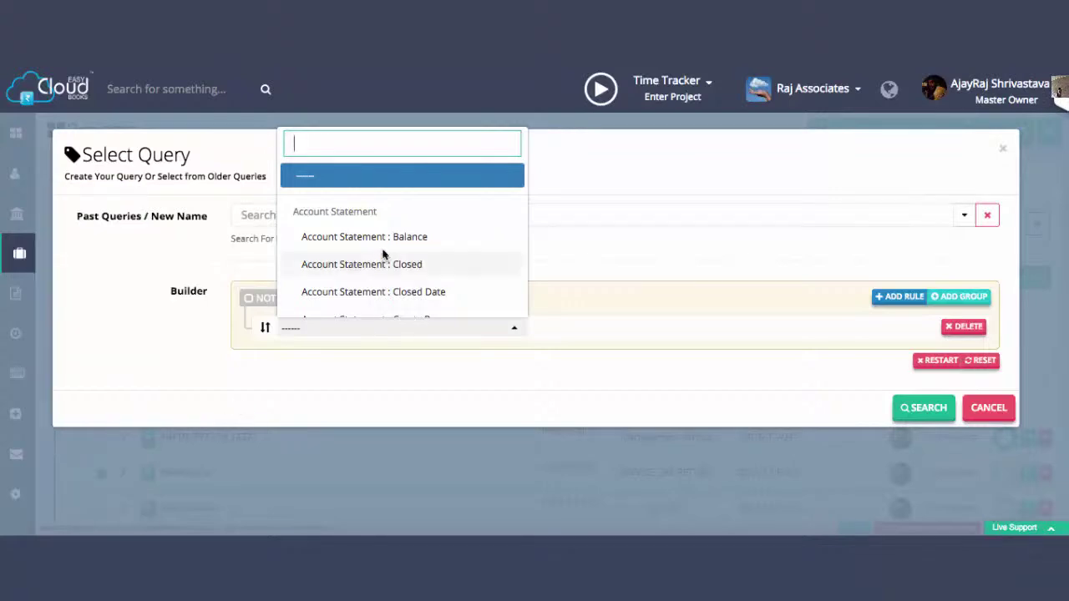
{"action": "left_click", "coordinate": [989, 408]}
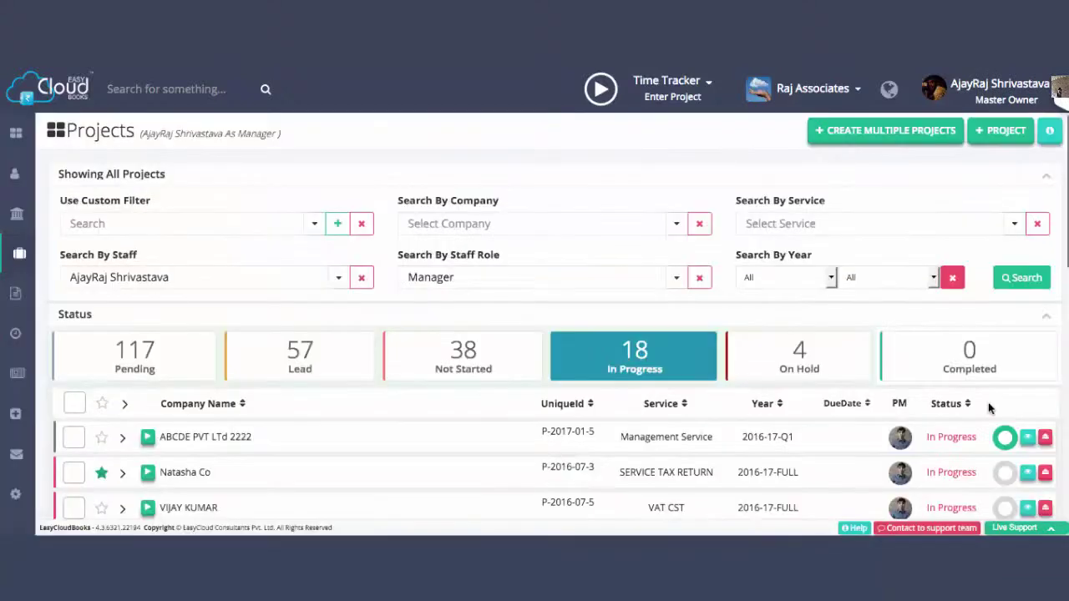
- Apply the saved custom filter that searches by a contact's name and clear it
{"action": "left_click", "coordinate": [316, 224]}
{"action": "scroll", "coordinate": [287, 279], "scroll_direction": "down", "scroll_amount": 5}
{"action": "scroll", "coordinate": [286, 284], "scroll_direction": "down", "scroll_amount": 1}
{"action": "scroll", "coordinate": [287, 283], "scroll_direction": "up", "scroll_amount": 4}
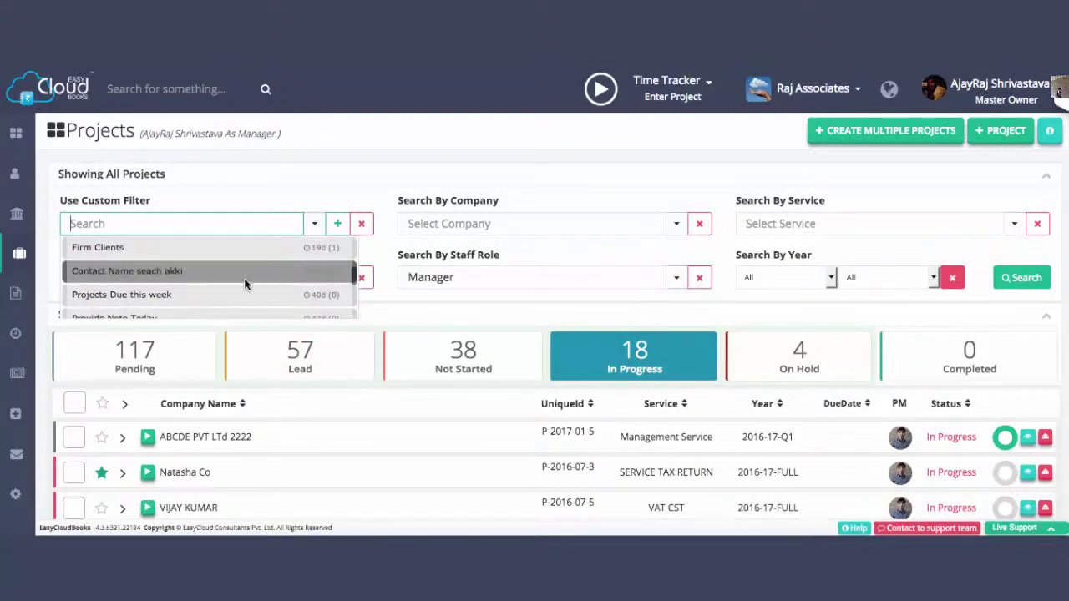
{"action": "left_click", "coordinate": [245, 276]}
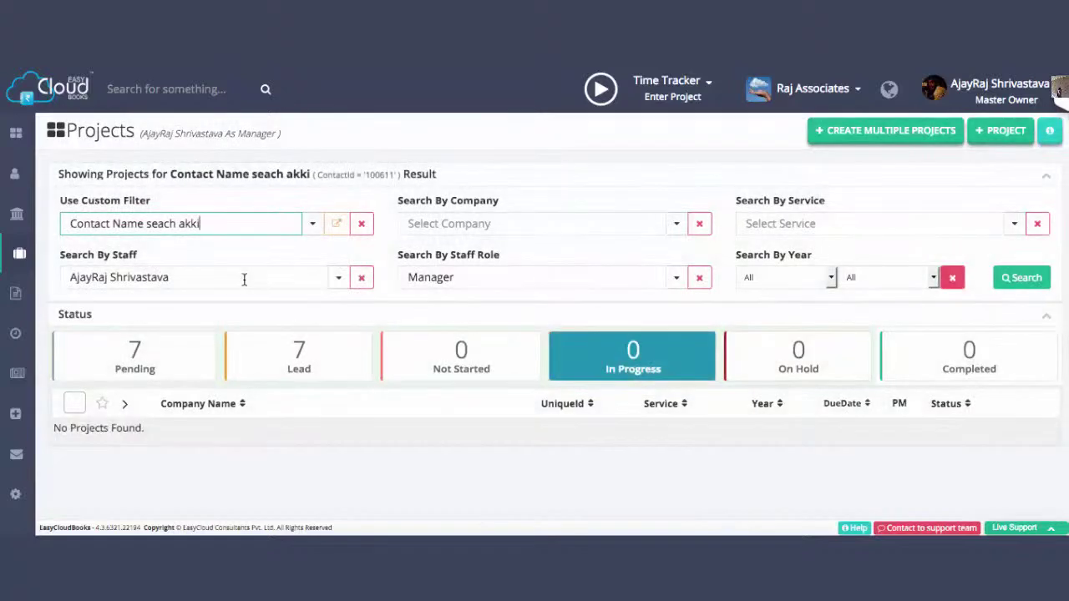
{"action": "left_click", "coordinate": [363, 226]}
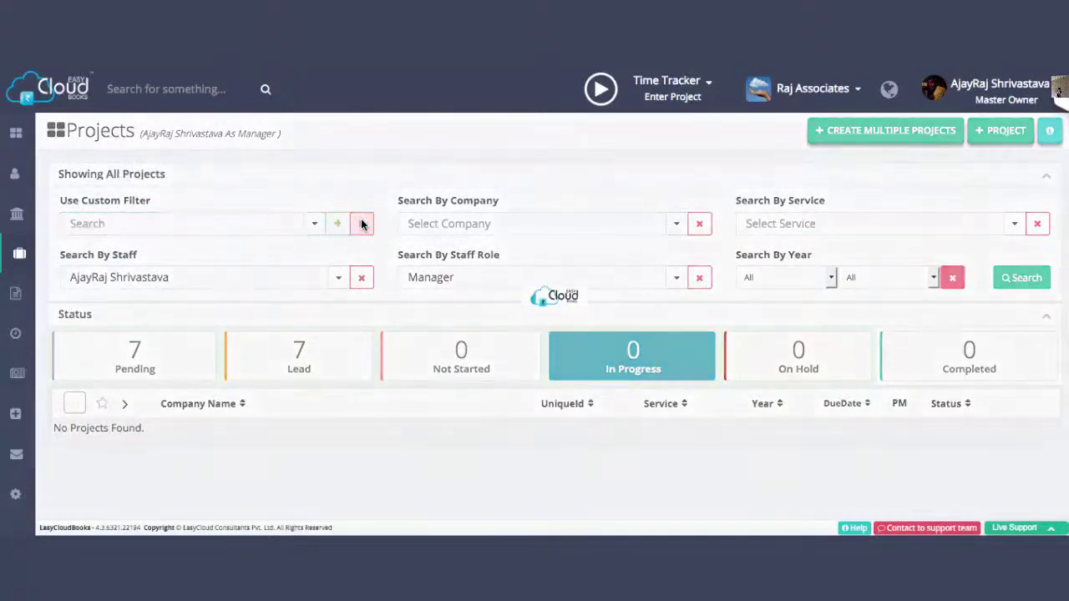